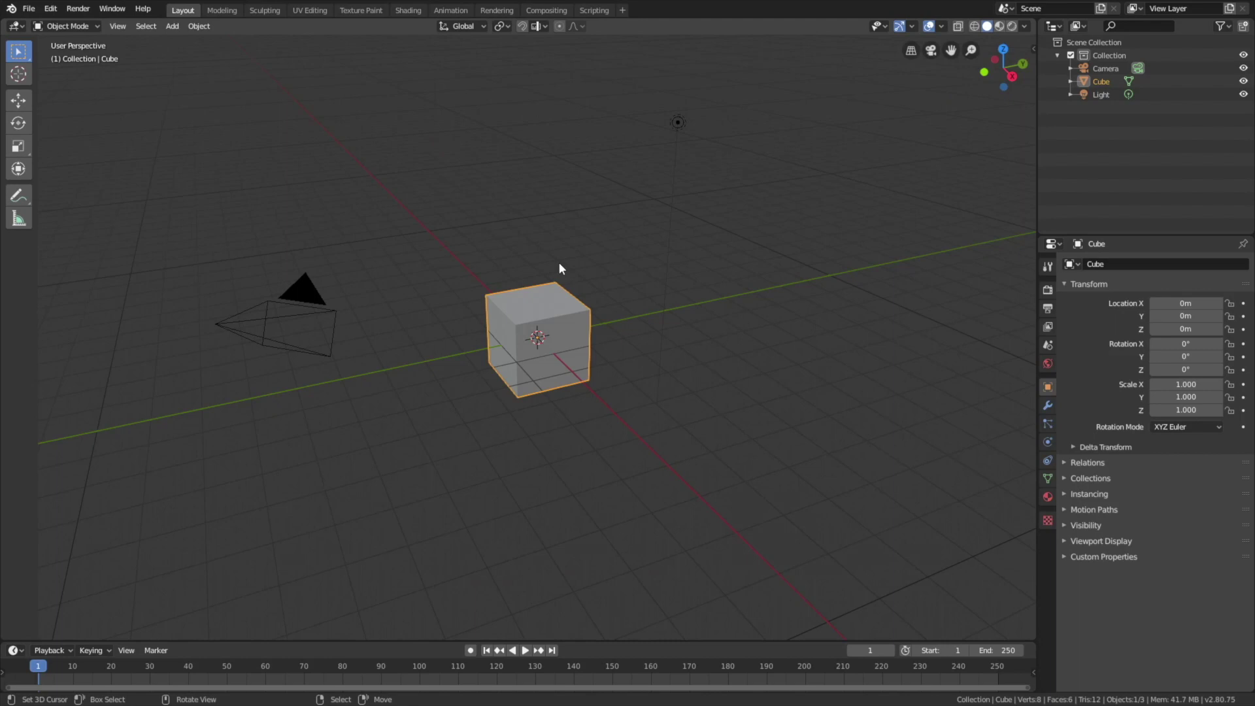
- Delete the default cube and add a Suzanne monkey mesh at the origin
{"action": "key", "text": "x"}
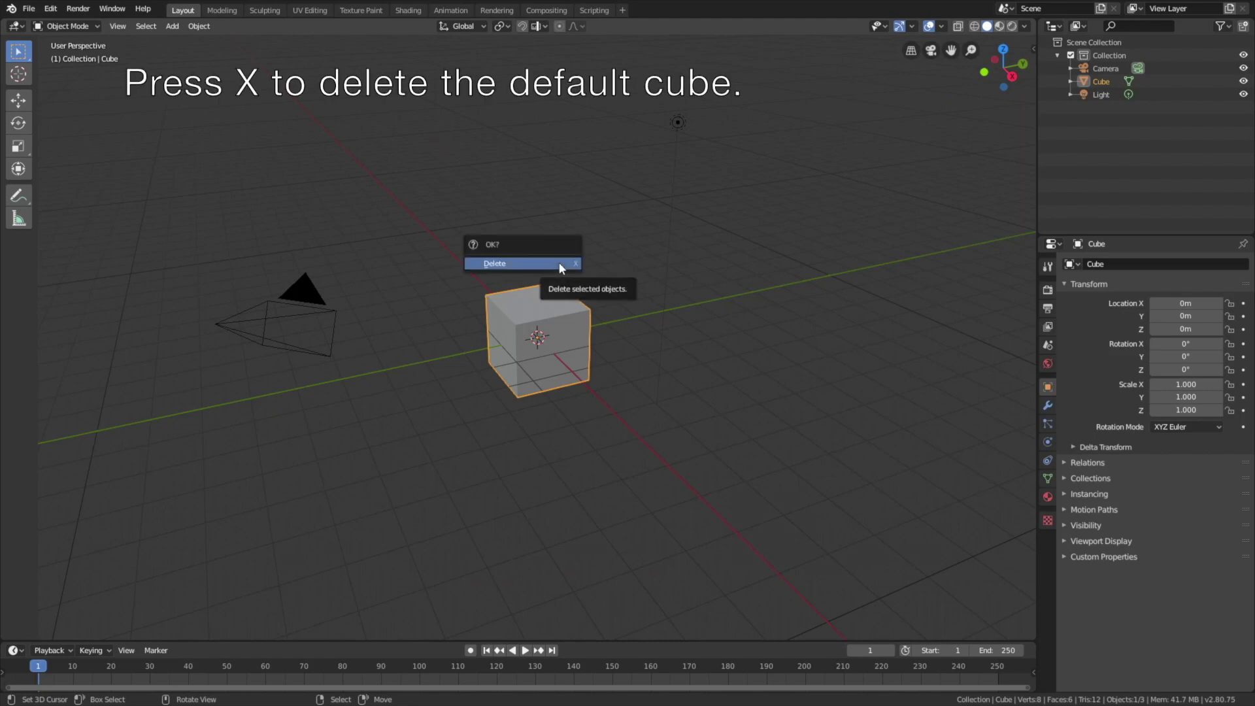
{"action": "left_click", "coordinate": [559, 263]}
{"action": "left_click", "coordinate": [172, 26]}
{"action": "mouse_move", "coordinate": [226, 42]}
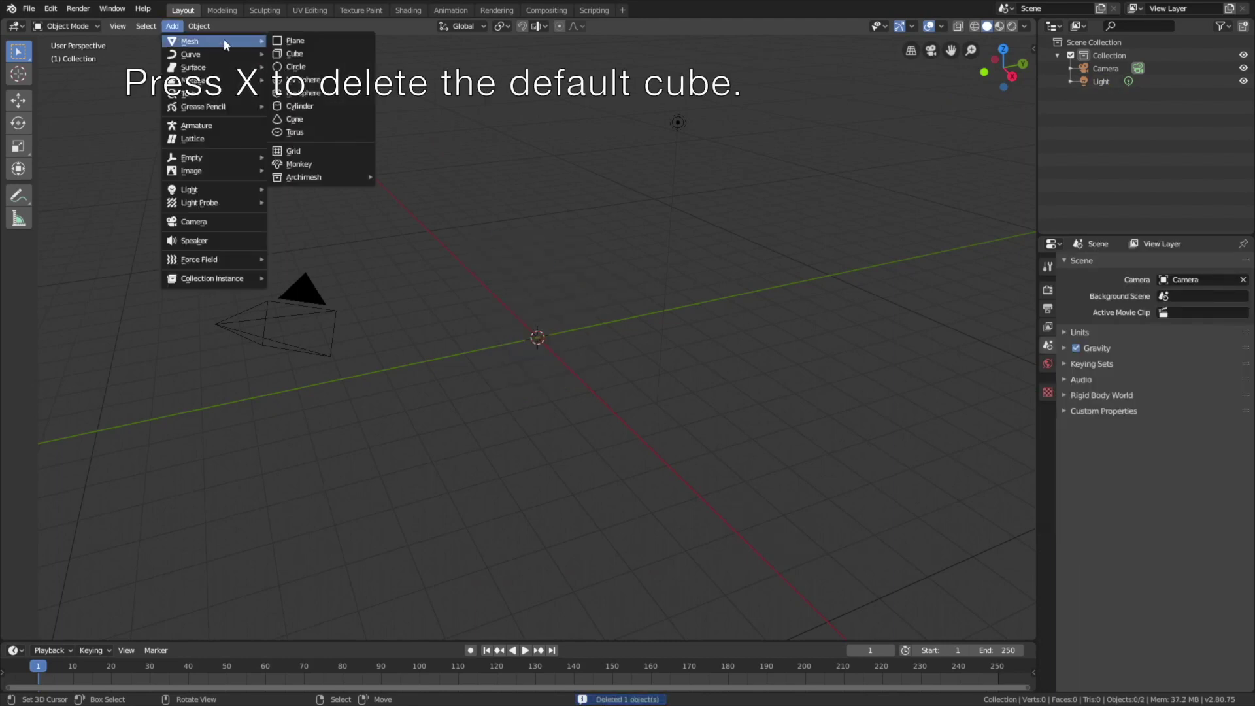
{"action": "left_click", "coordinate": [308, 164]}
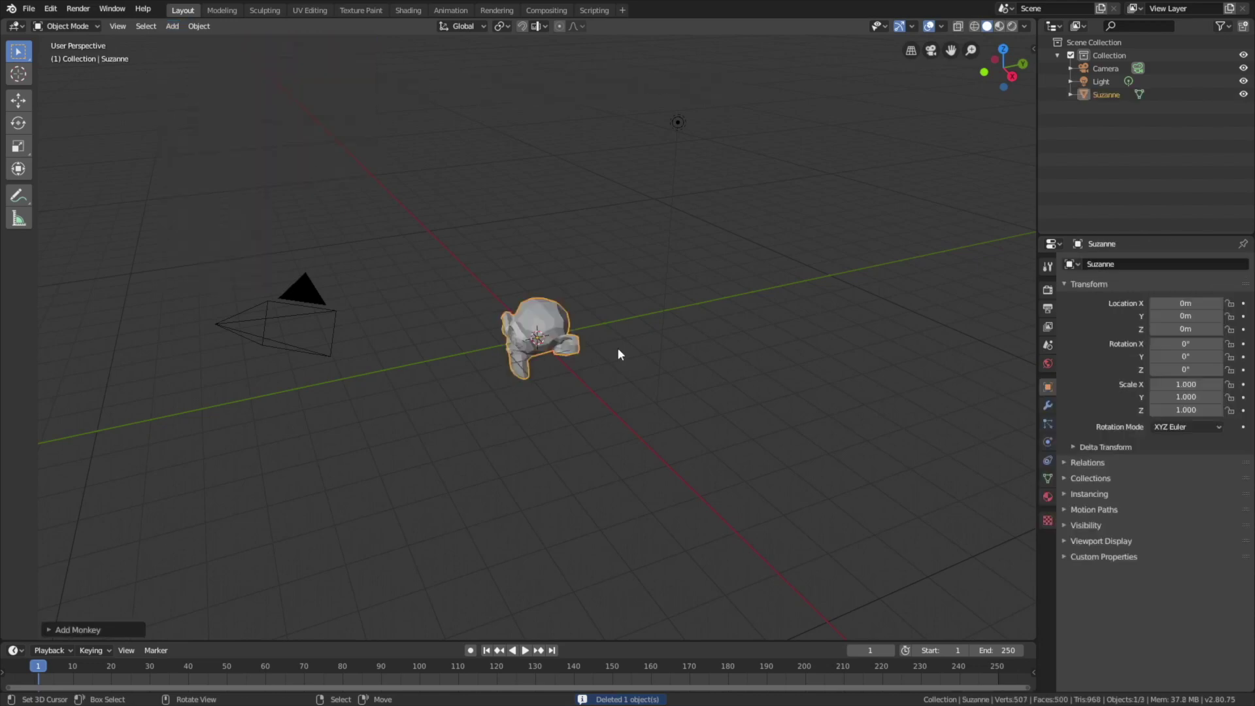
- Add a Subdivision Surface modifier with render level 3 and viewport level 2
{"action": "left_click", "coordinate": [1048, 405]}
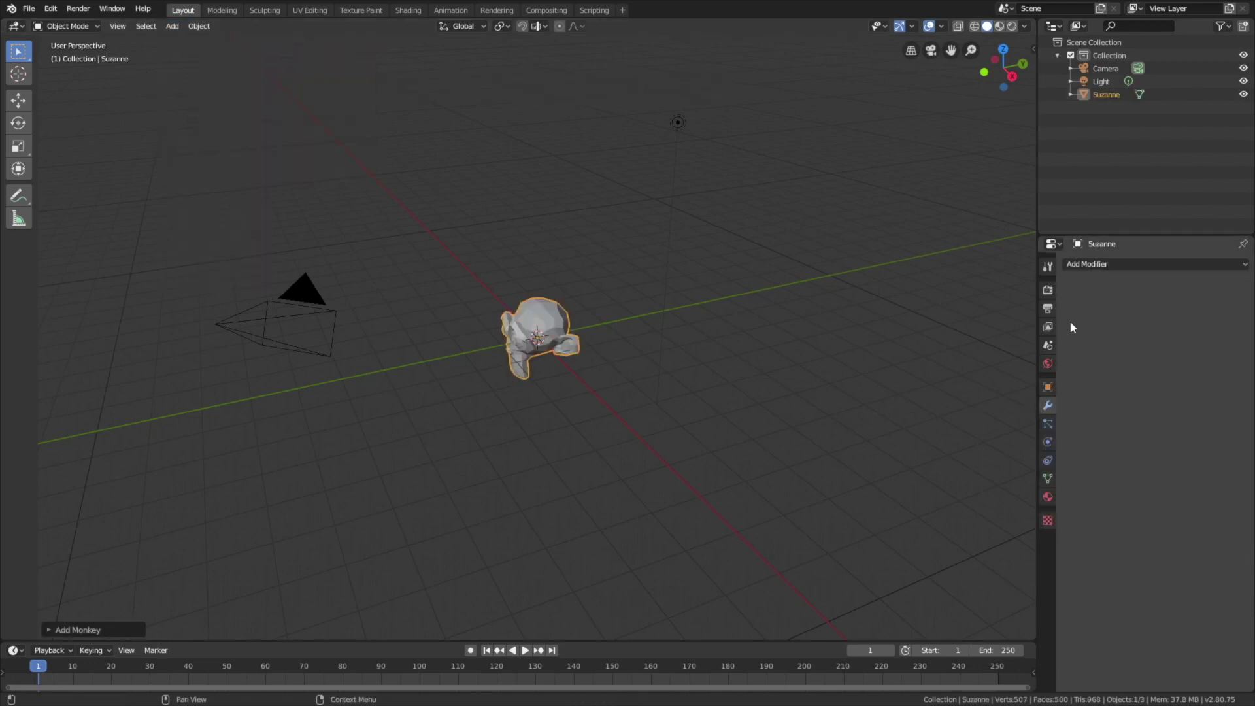
{"action": "left_click", "coordinate": [1088, 264]}
{"action": "left_click", "coordinate": [976, 481]}
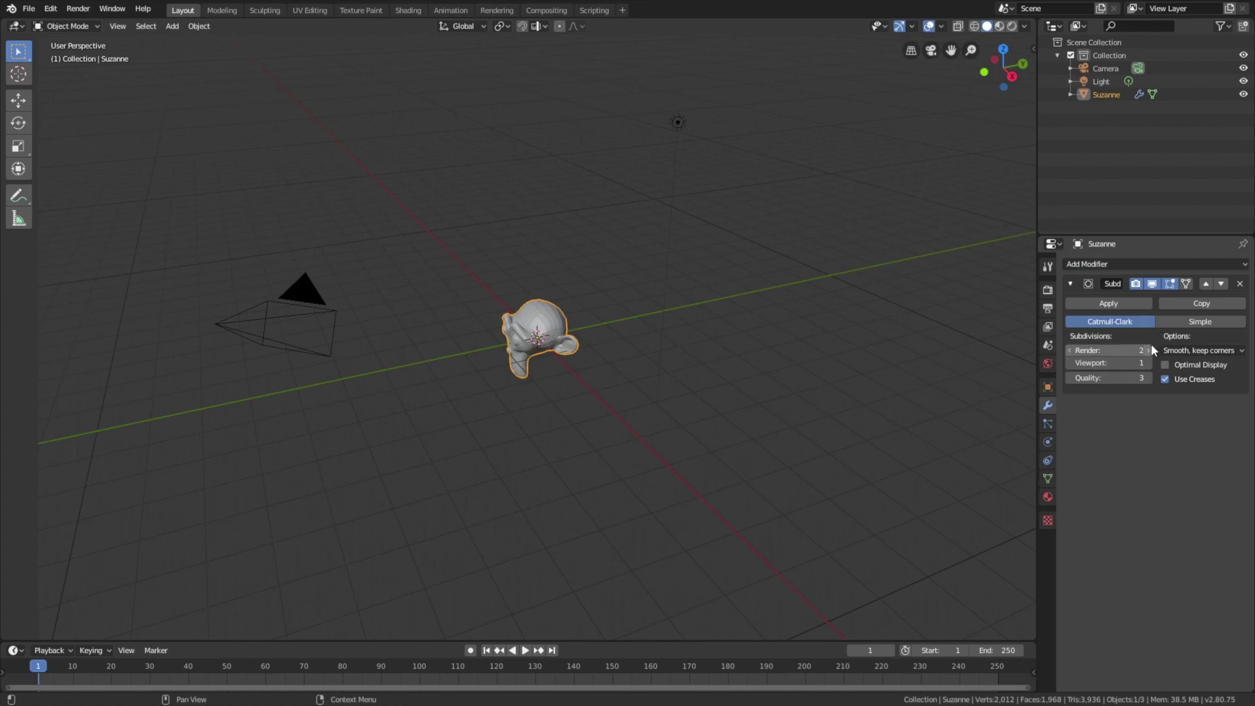
{"action": "left_click", "coordinate": [1148, 350]}
{"action": "left_click", "coordinate": [1148, 362]}
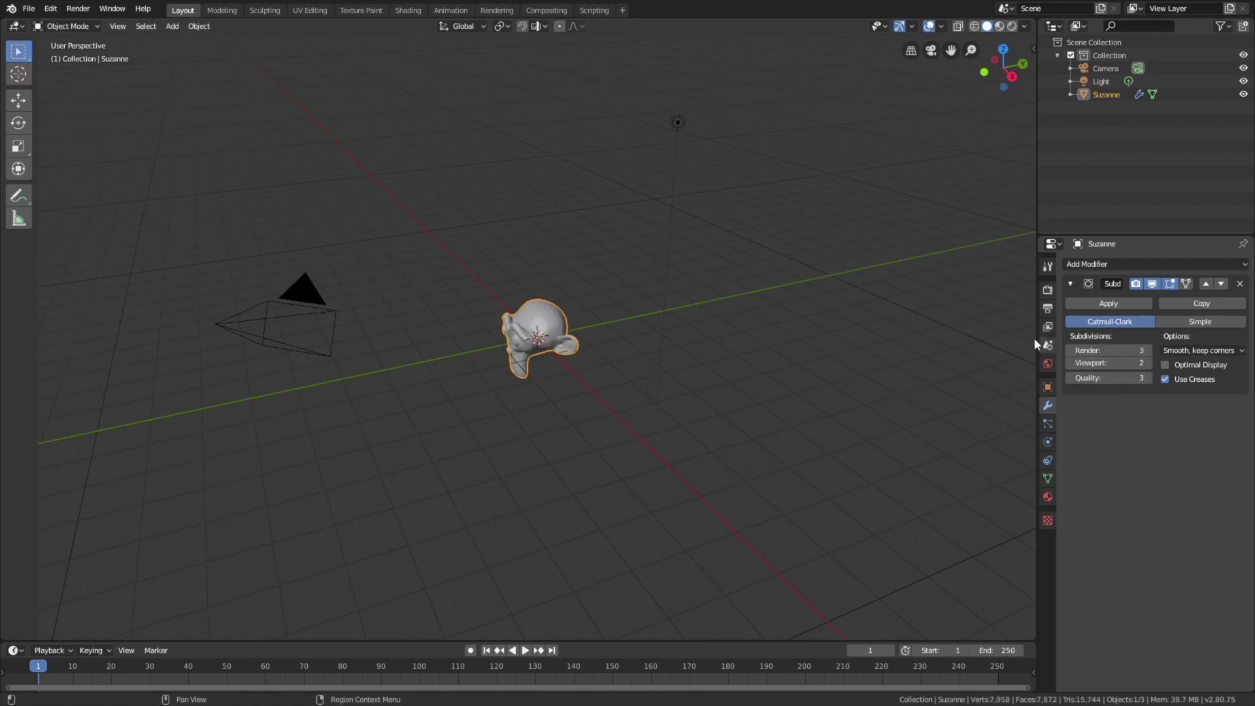
- Apply smooth shading to Suzanne, then select the light
{"action": "left_click", "coordinate": [199, 28]}
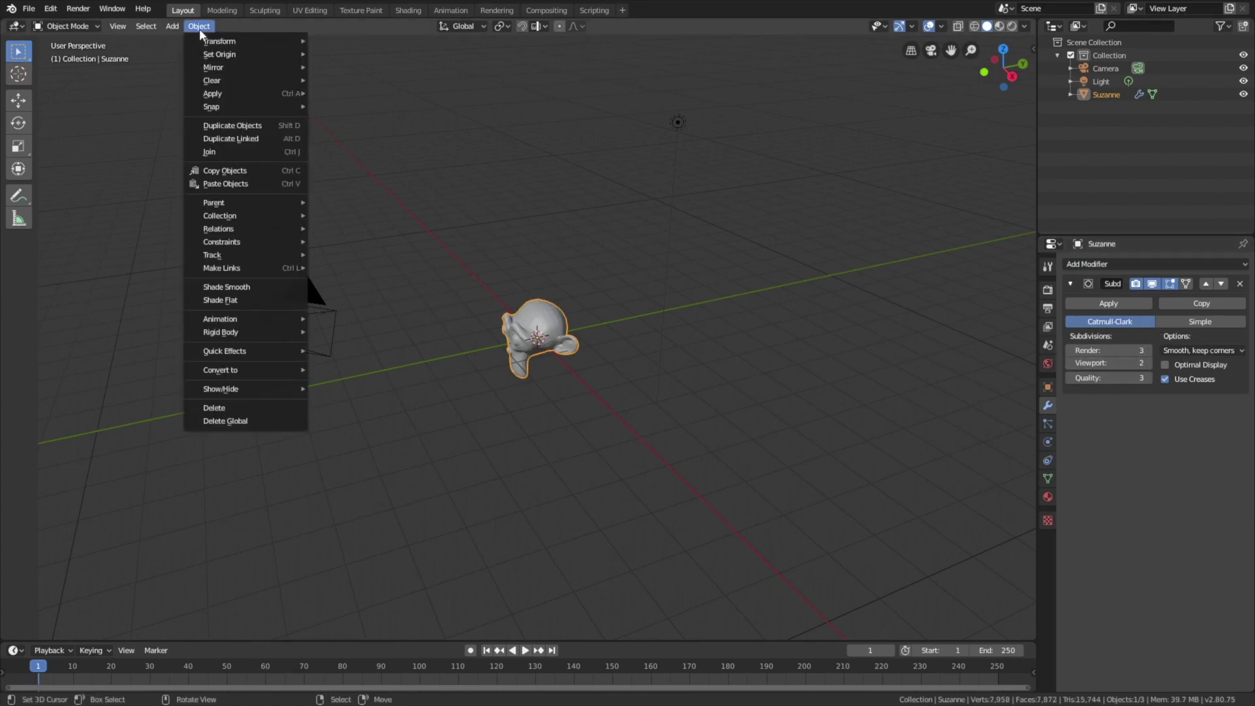
{"action": "left_click", "coordinate": [227, 291]}
{"action": "middle_click_drag", "start_coordinate": [495, 294], "coordinate": [579, 295]}
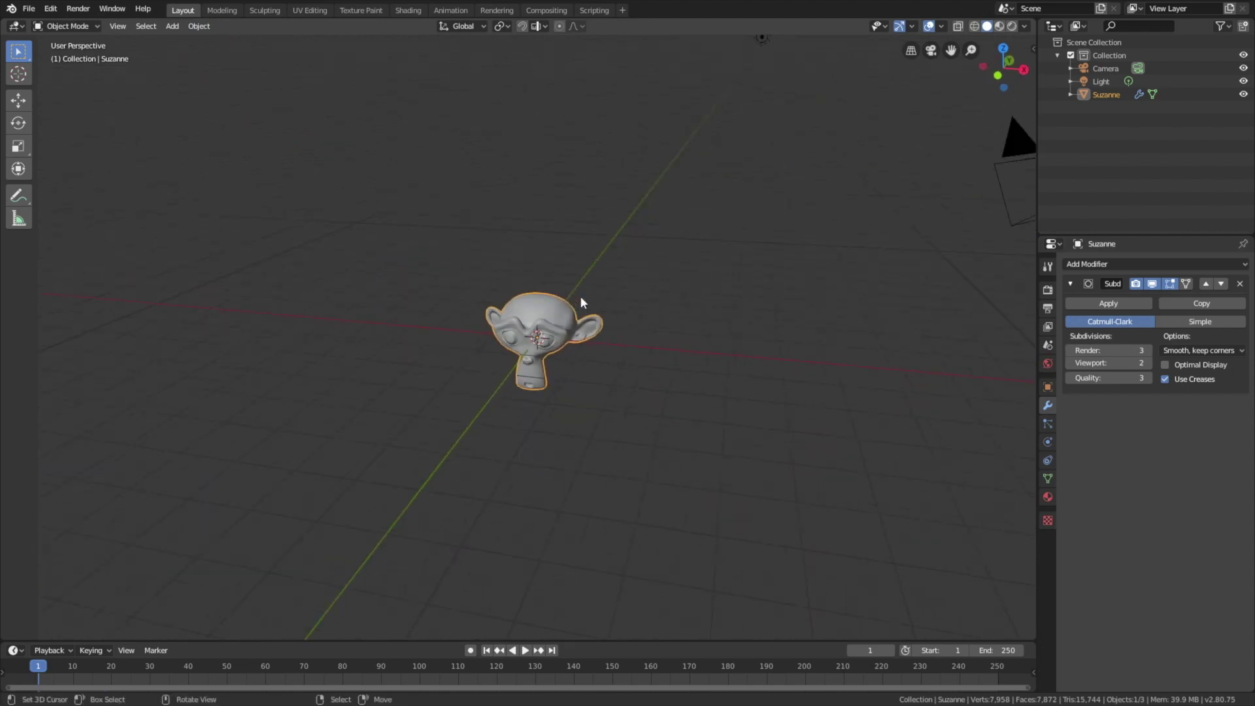
{"action": "left_click", "coordinate": [762, 38]}
- Change the light to a Sun with strength 15
{"action": "left_click", "coordinate": [1048, 440]}
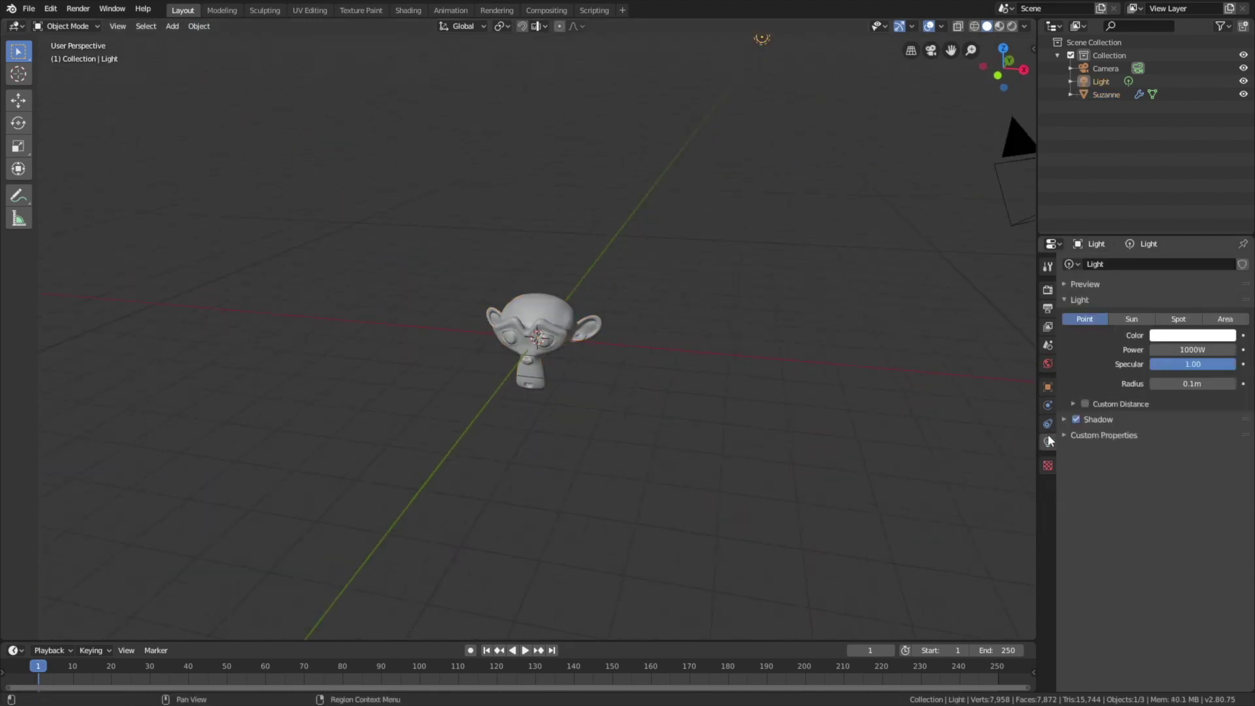
{"action": "left_click", "coordinate": [1131, 318]}
{"action": "left_click", "coordinate": [1181, 351]}
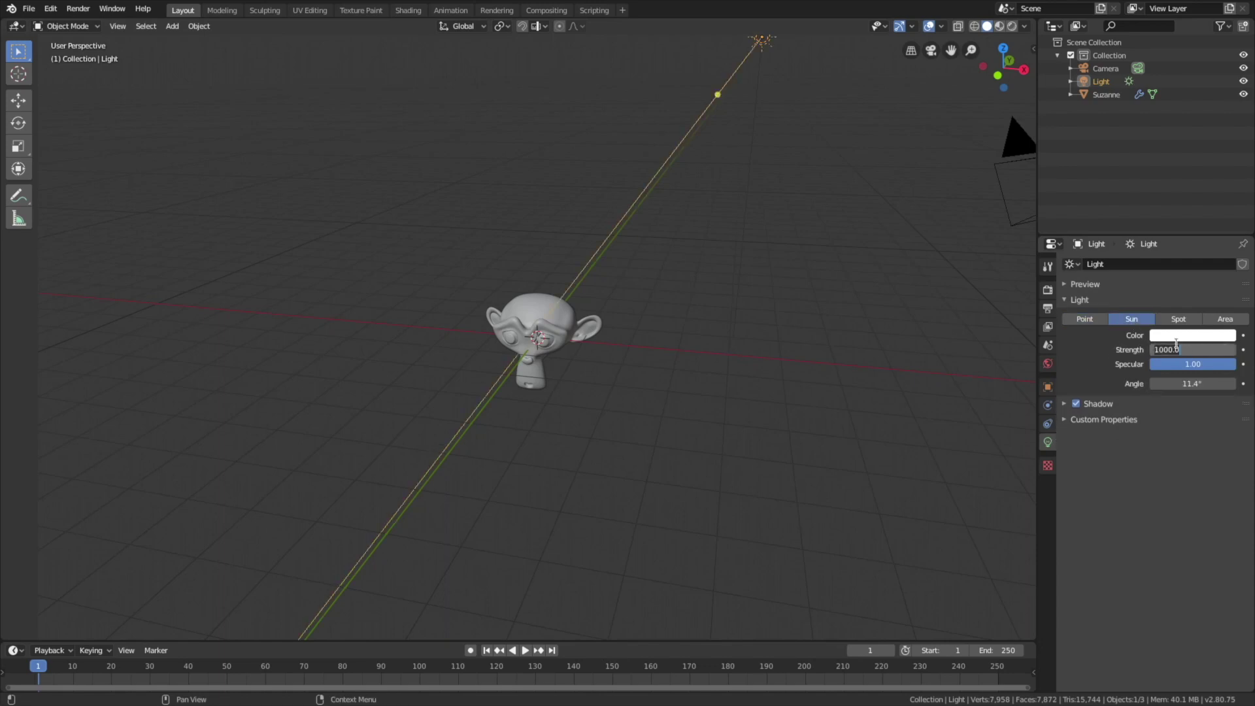
{"action": "key", "text": "ctrl+a"}
{"action": "type", "text": "15"}
{"action": "key", "text": "Return"}
- Rotate the sun so it shines toward Suzanne
{"action": "middle_click_drag", "start_coordinate": [751, 405], "coordinate": [895, 405]}
{"action": "key", "text": "r"}
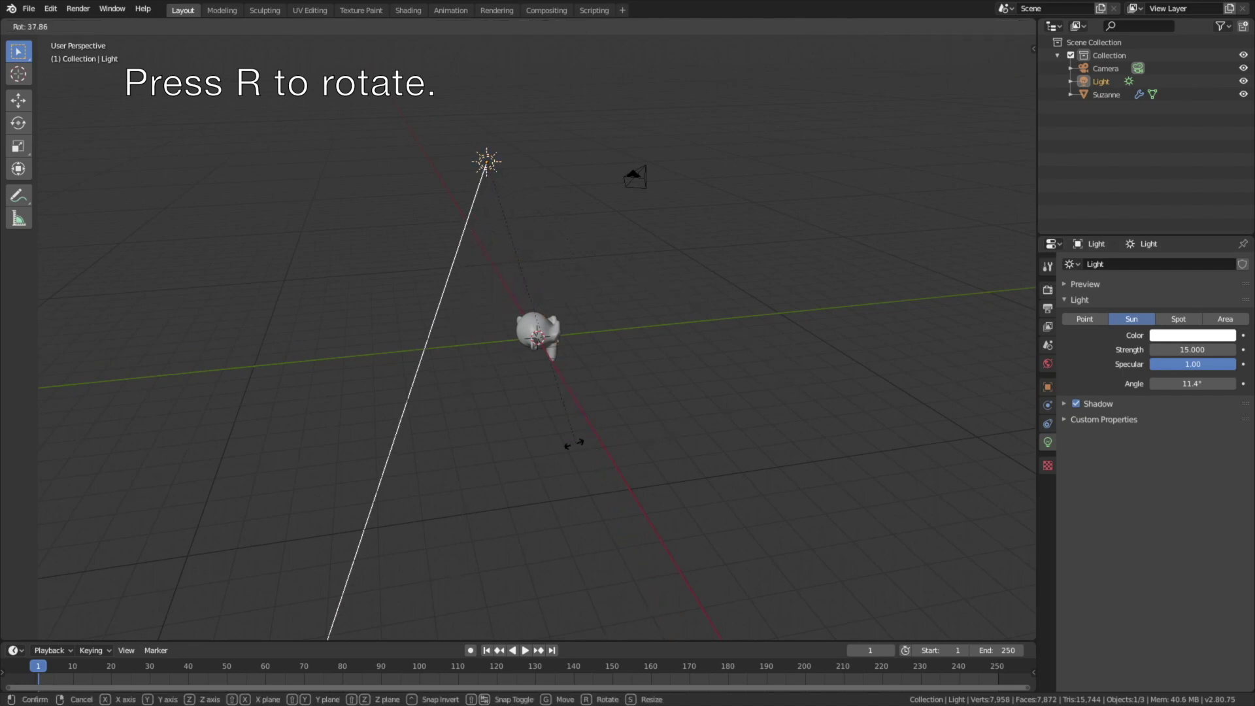
{"action": "left_click", "coordinate": [468, 453]}
- Switch the render engine to Cycles
{"action": "left_click", "coordinate": [1046, 291]}
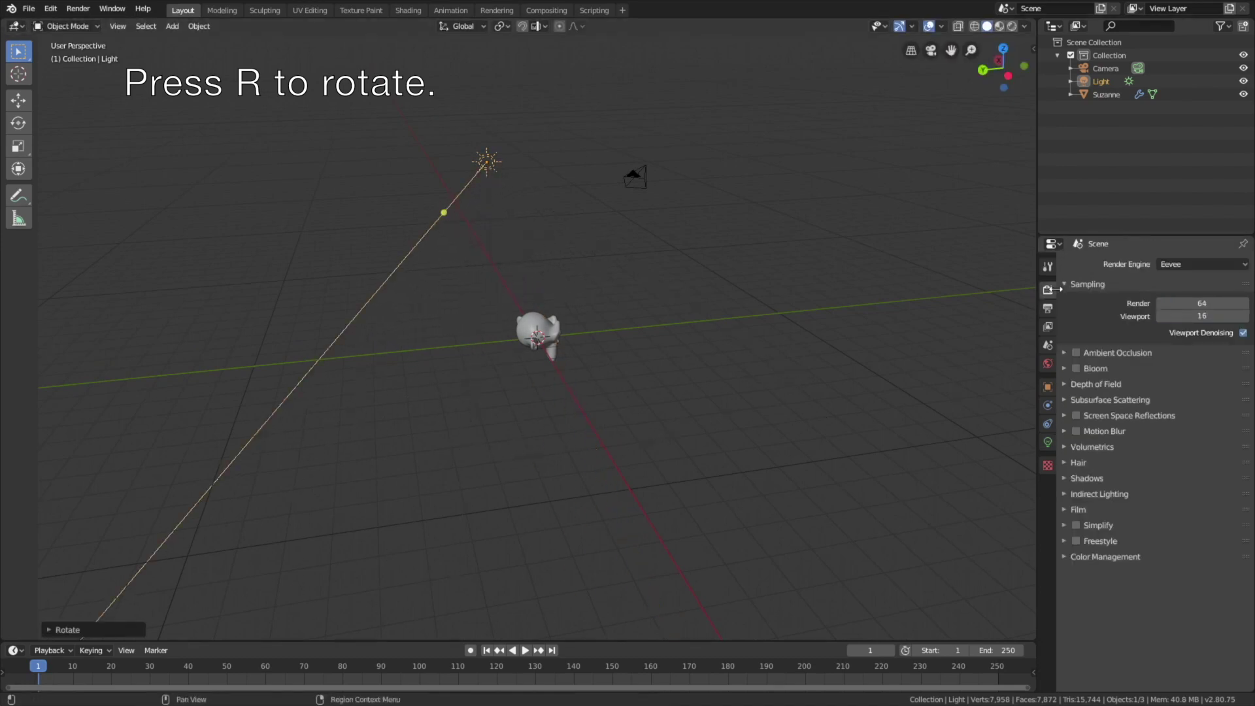
{"action": "left_click", "coordinate": [1180, 264]}
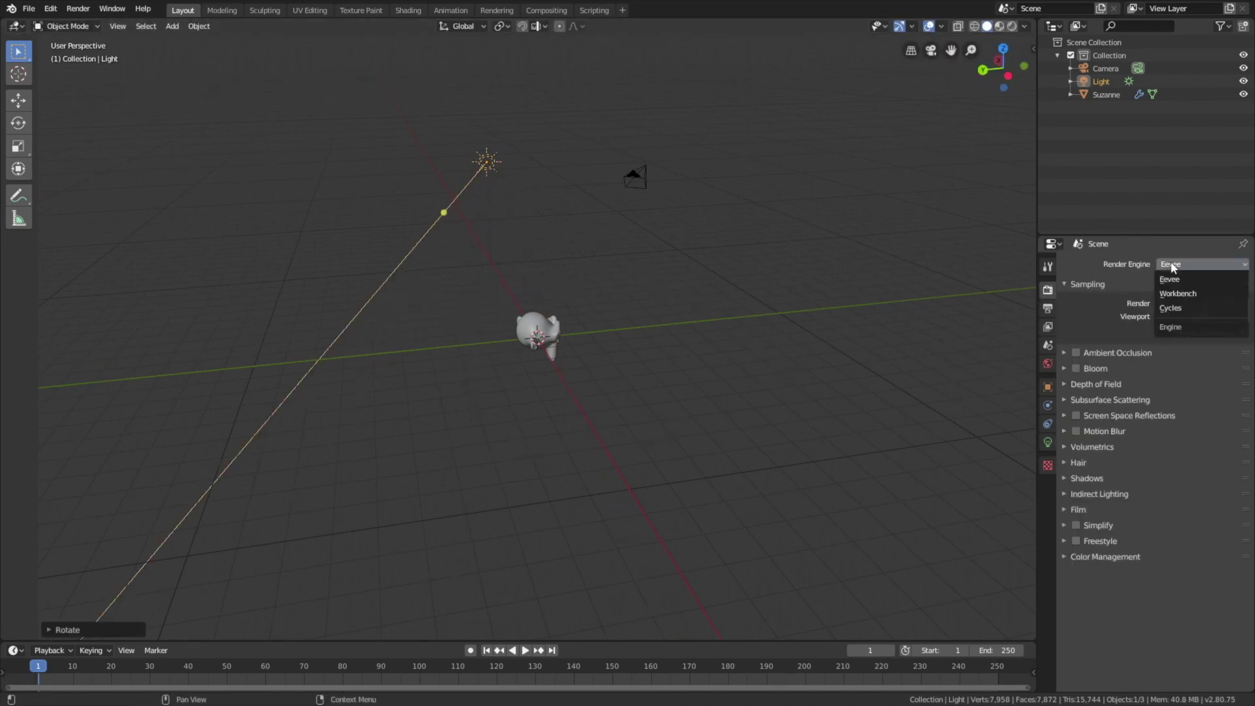
{"action": "left_click", "coordinate": [1176, 308]}
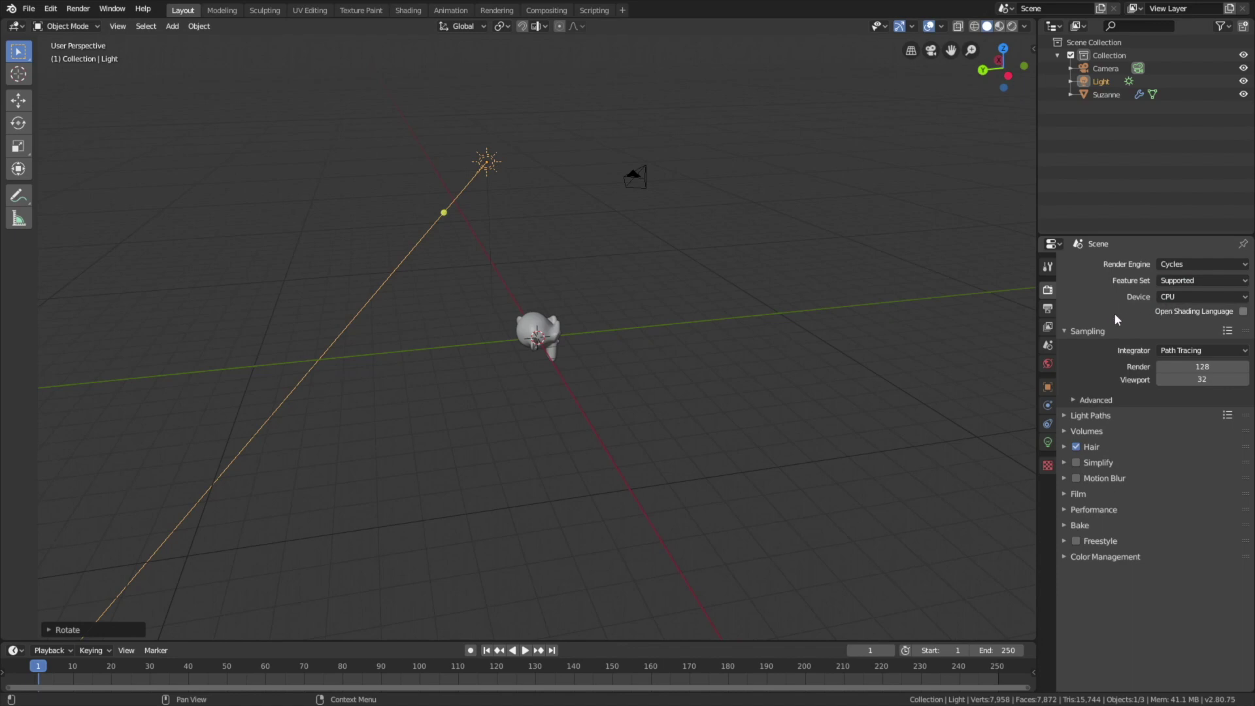
- Set the world background colour to full white
{"action": "left_click", "coordinate": [1048, 364]}
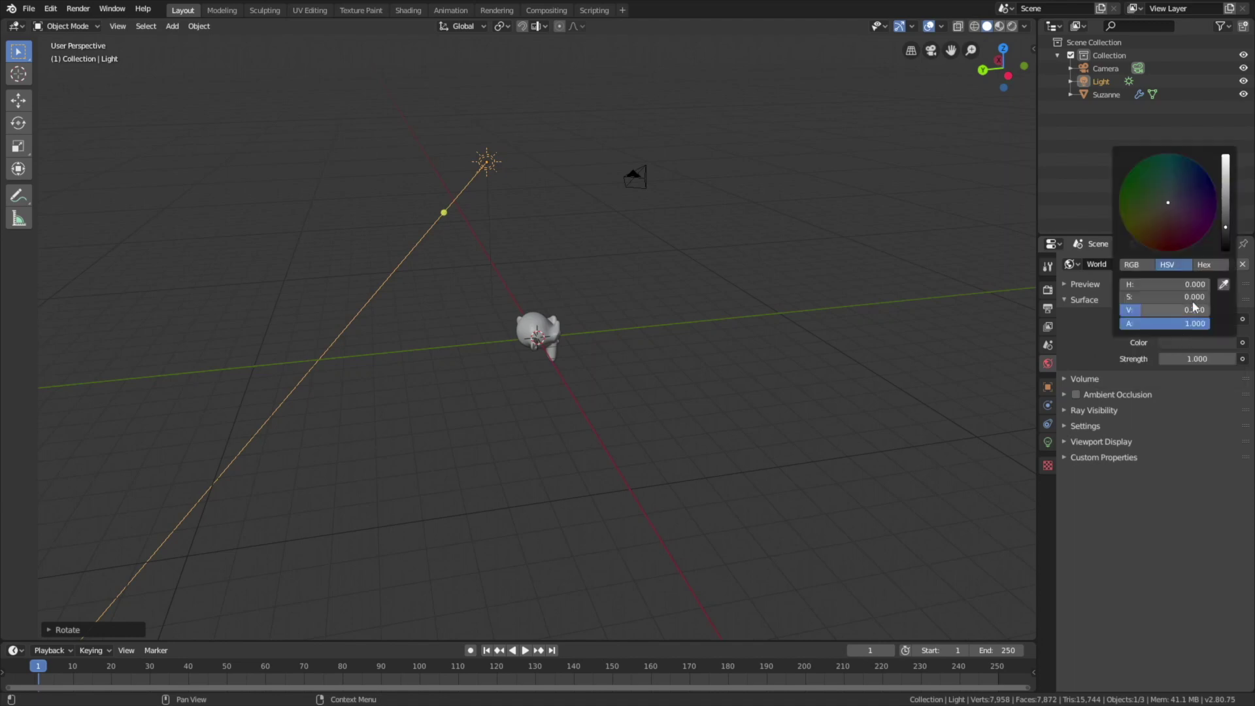
{"action": "left_click", "coordinate": [1180, 341]}
{"action": "left_click_drag", "start_coordinate": [1227, 198], "coordinate": [1225, 157]}
{"action": "middle_click_drag", "start_coordinate": [829, 176], "coordinate": [538, 148]}
- Switch to Rendered shading, view Suzanne head-on, select her, and hide overlays
{"action": "left_click", "coordinate": [1011, 26]}
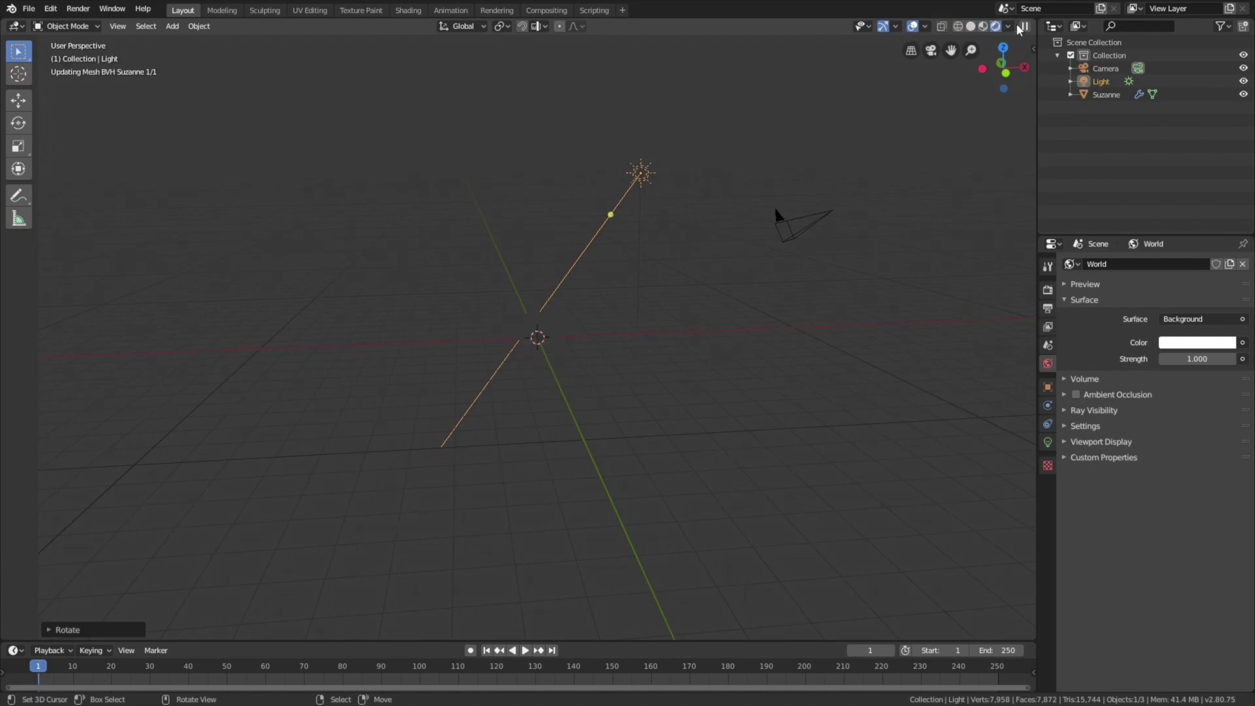
{"action": "middle_click_drag", "start_coordinate": [545, 298], "coordinate": [564, 273]}
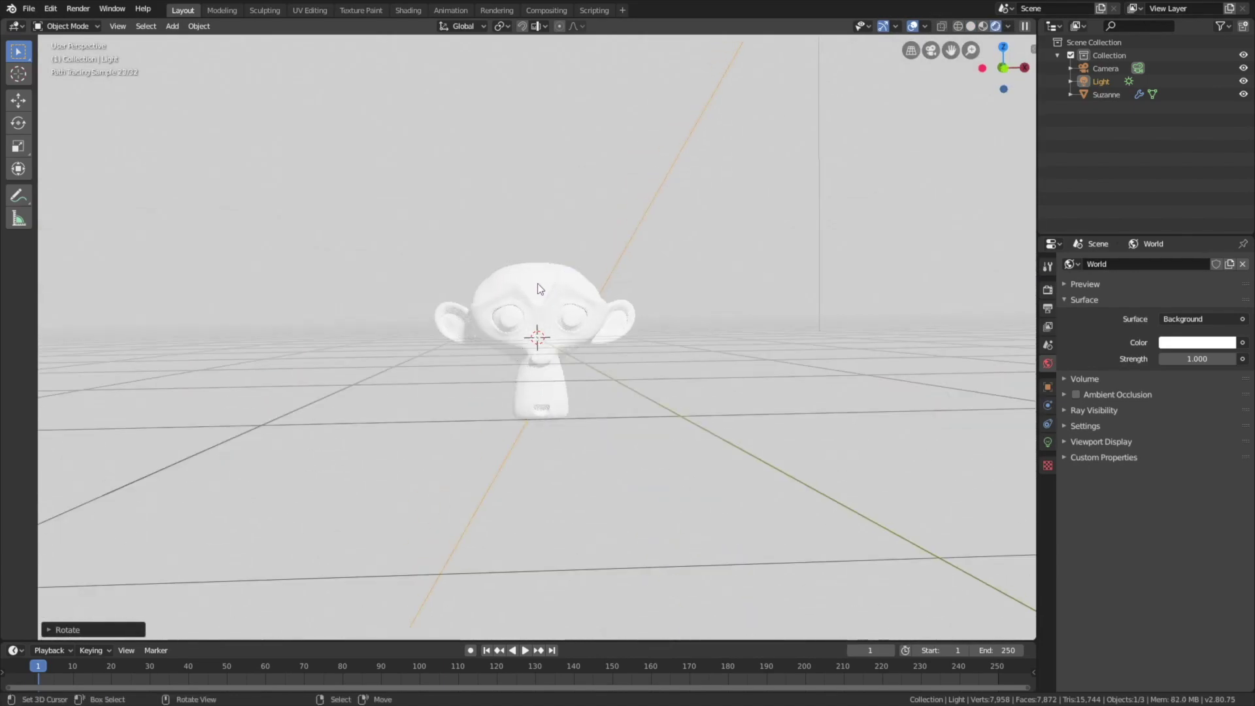
{"action": "left_click", "coordinate": [537, 284]}
{"action": "left_click", "coordinate": [918, 29]}
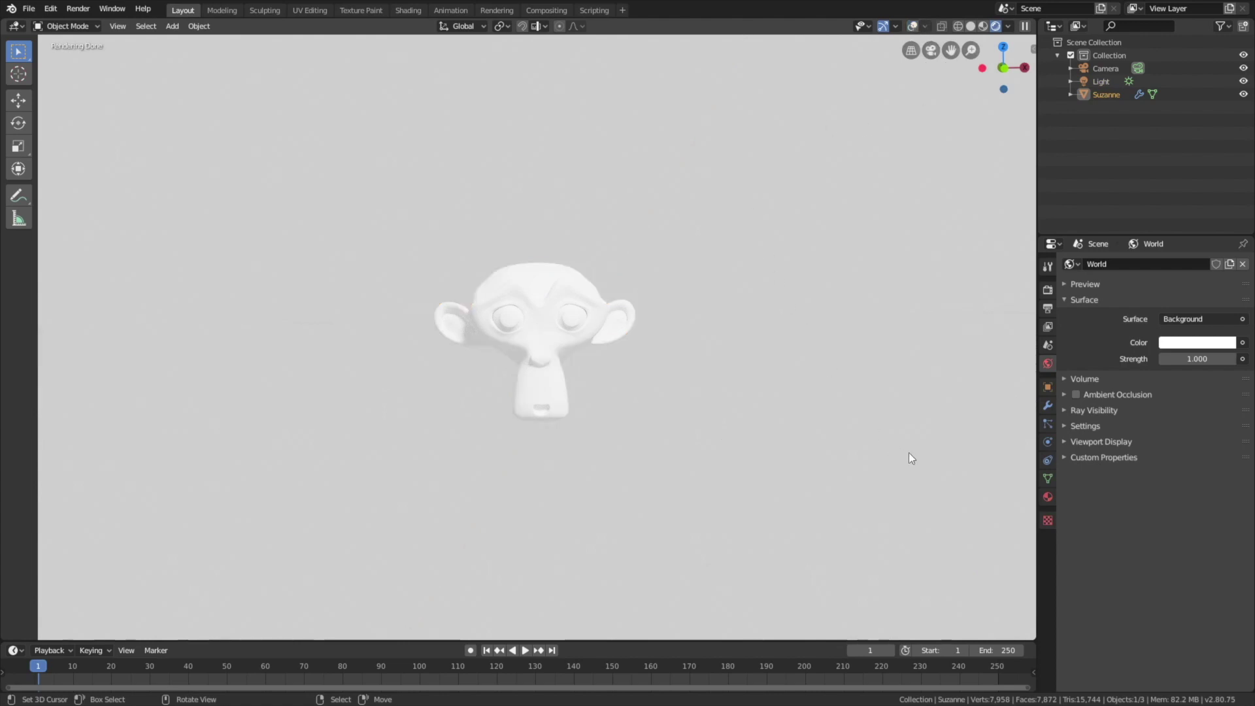
- Create a new material on Suzanne with a Mix Shader surface
{"action": "left_click", "coordinate": [1047, 497]}
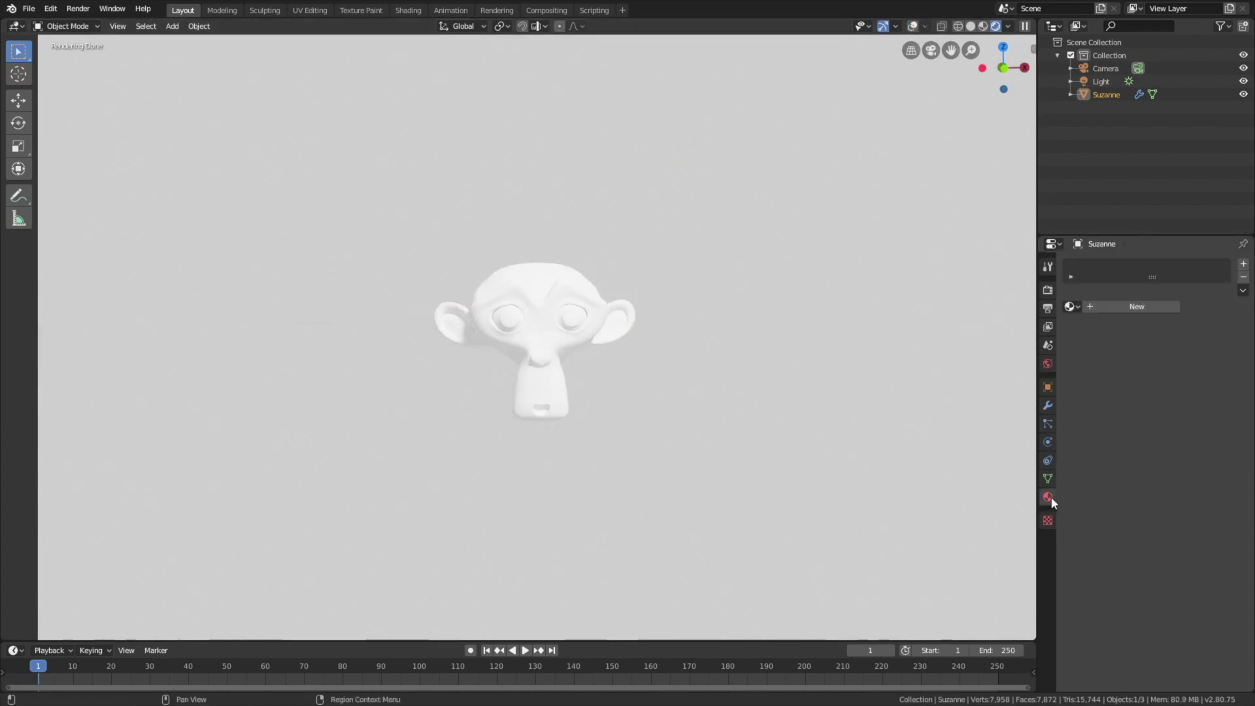
{"action": "left_click", "coordinate": [1142, 307]}
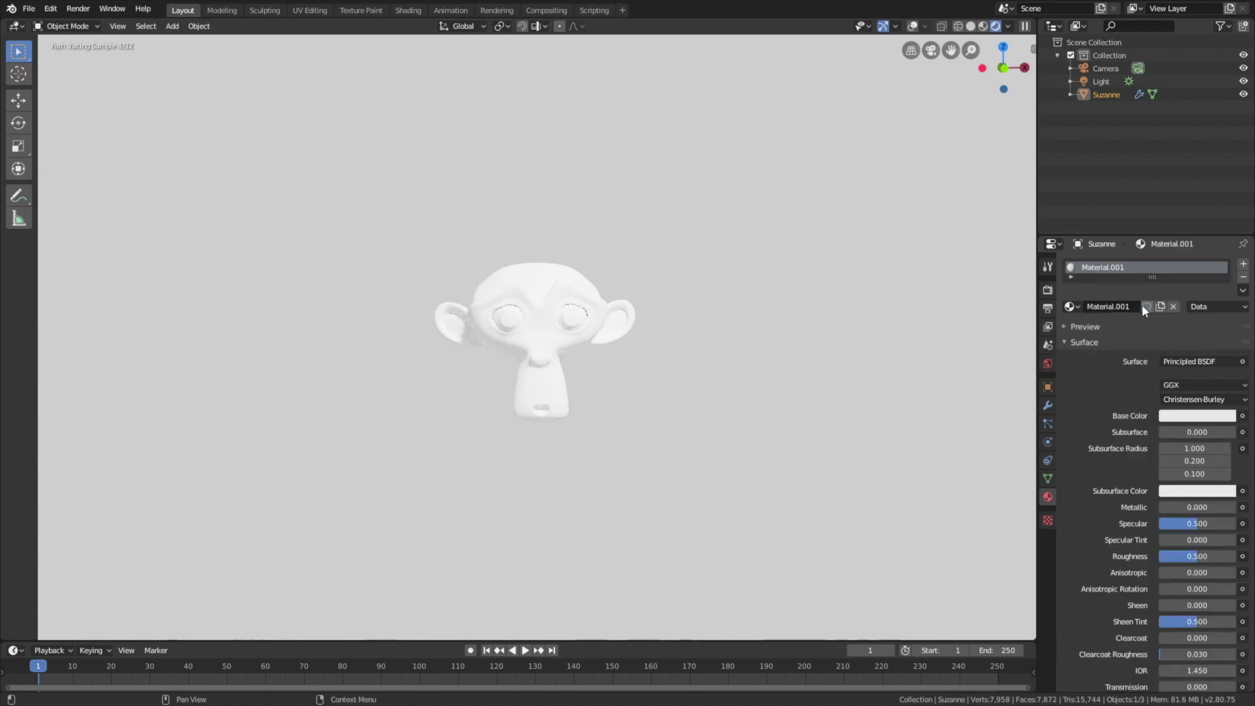
{"action": "left_click", "coordinate": [1178, 362]}
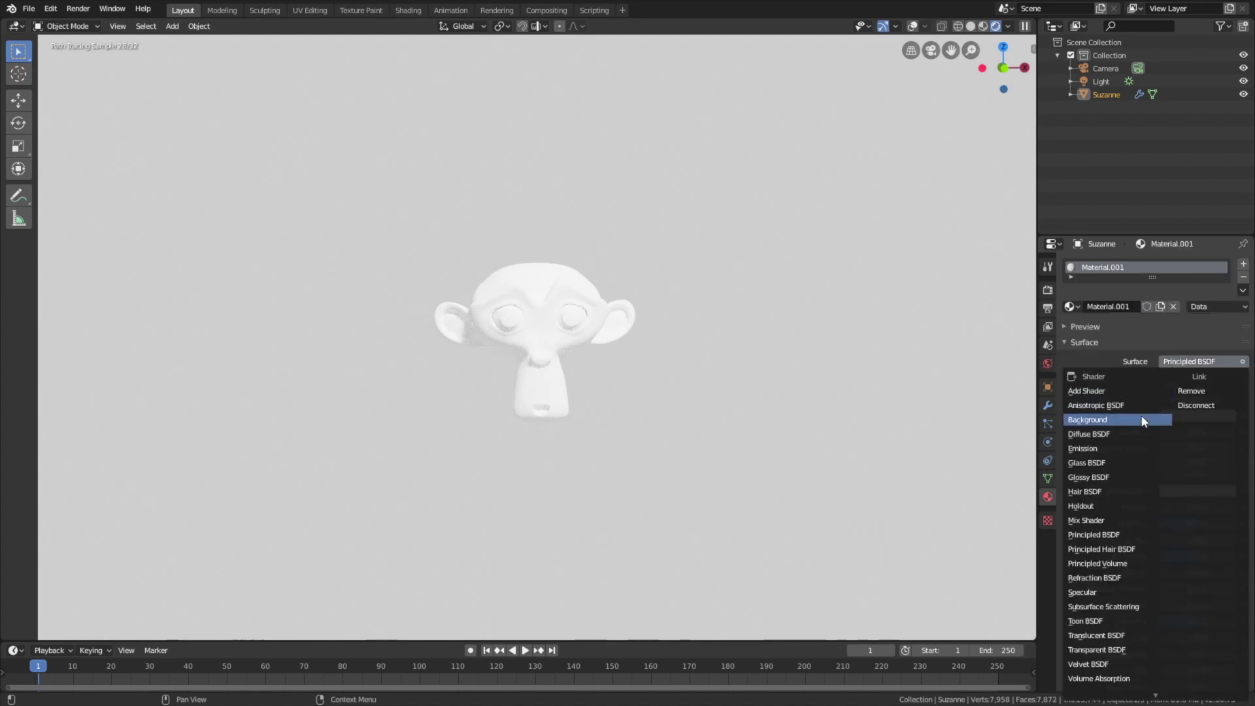
{"action": "left_click", "coordinate": [1102, 521]}
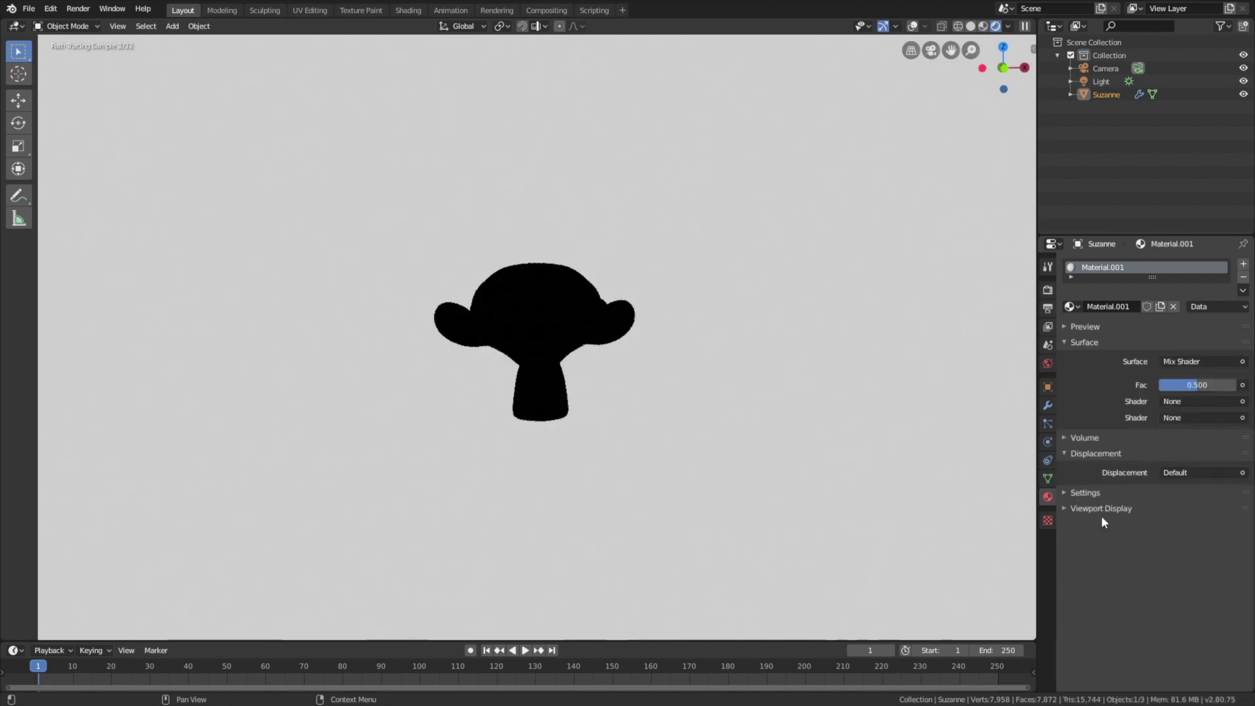
- Set the mixed shaders to Transparent BSDF and Glossy BSDF
{"action": "left_click", "coordinate": [1187, 403]}
{"action": "left_click", "coordinate": [1180, 345]}
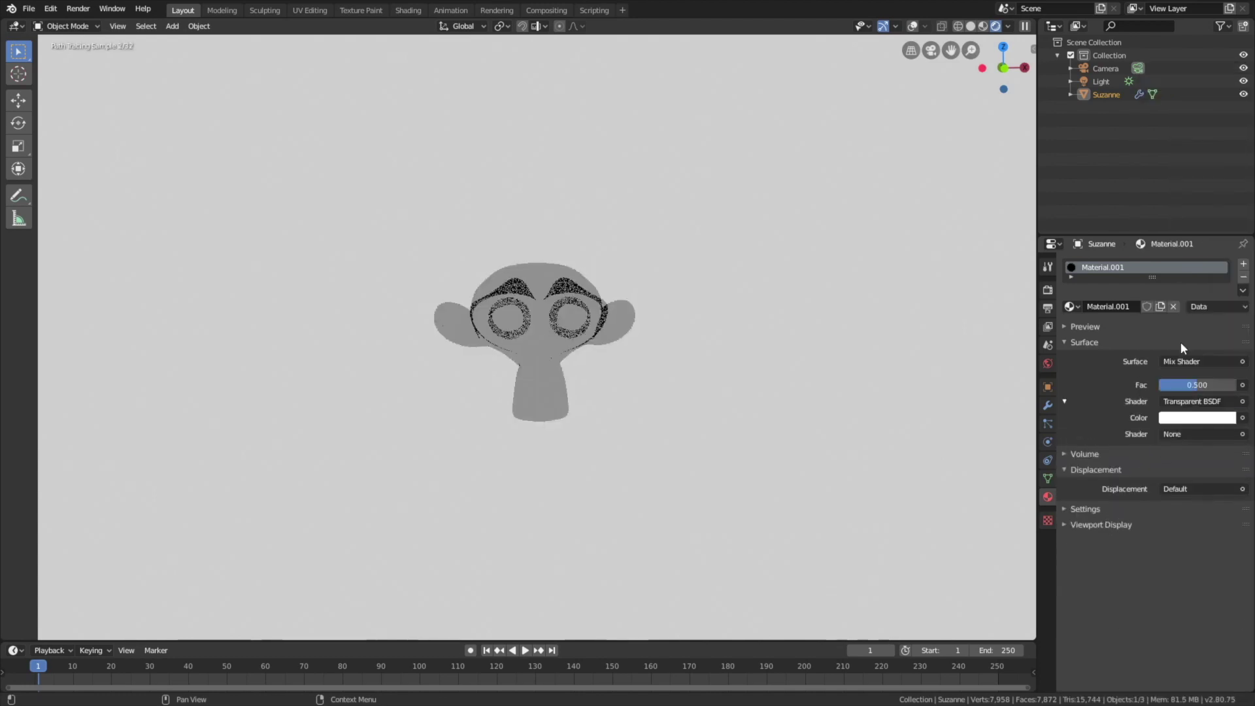
{"action": "left_click", "coordinate": [1186, 432]}
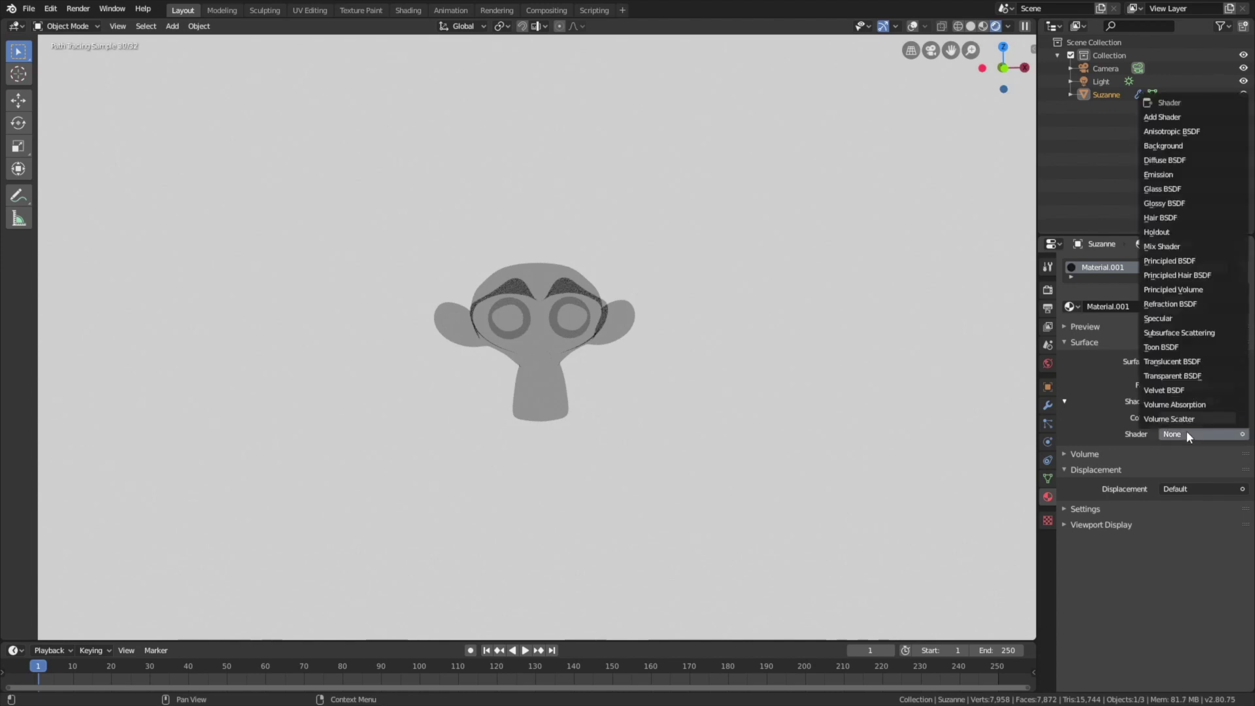
{"action": "left_click", "coordinate": [1164, 203]}
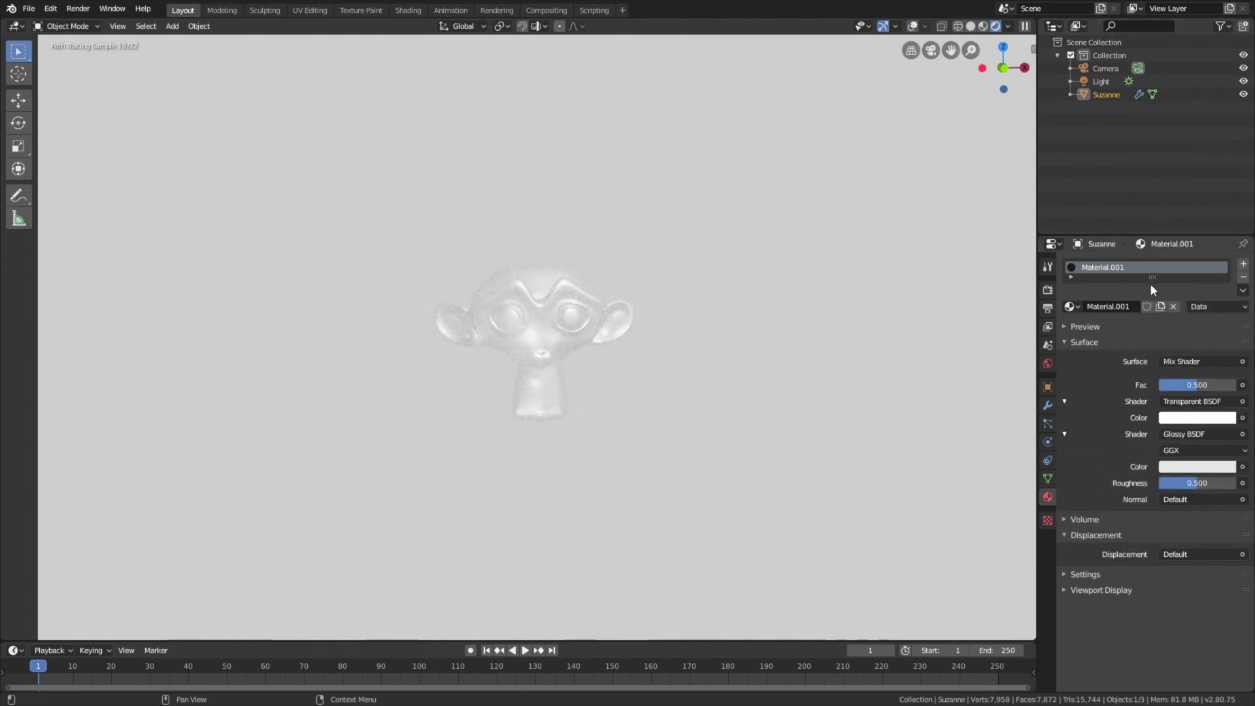
{"action": "left_click", "coordinate": [1171, 418]}
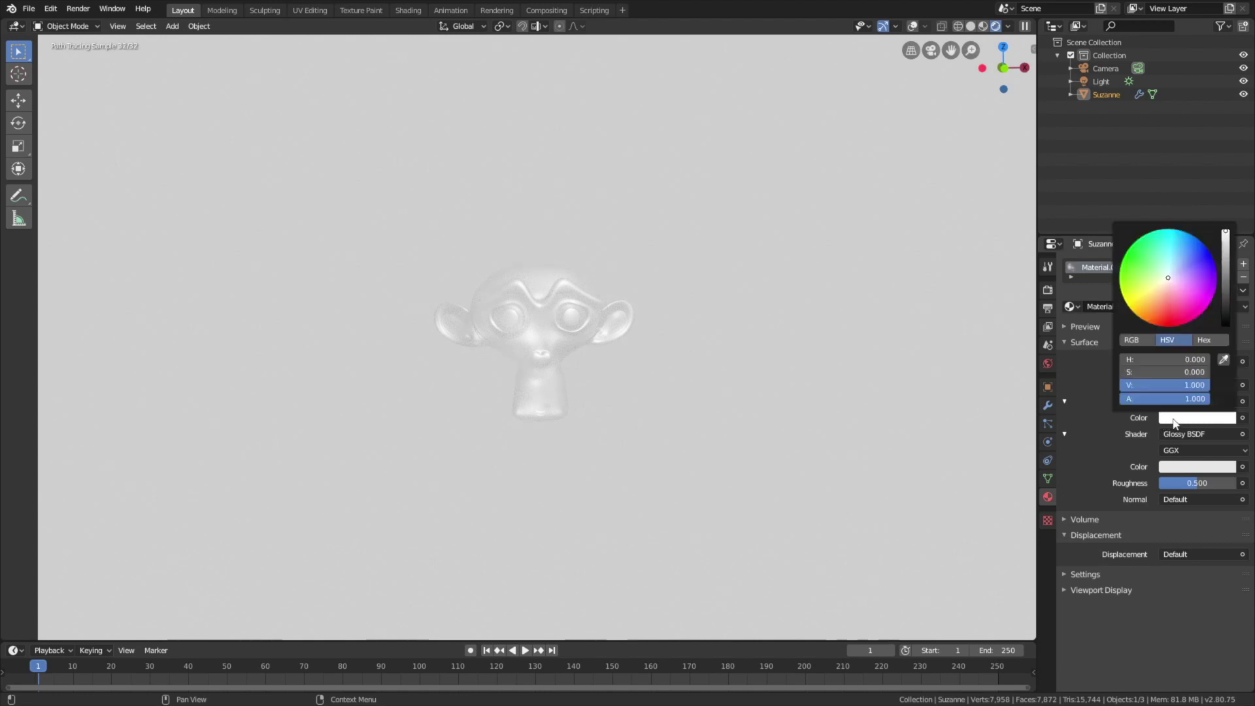
{"action": "left_click", "coordinate": [1176, 467]}
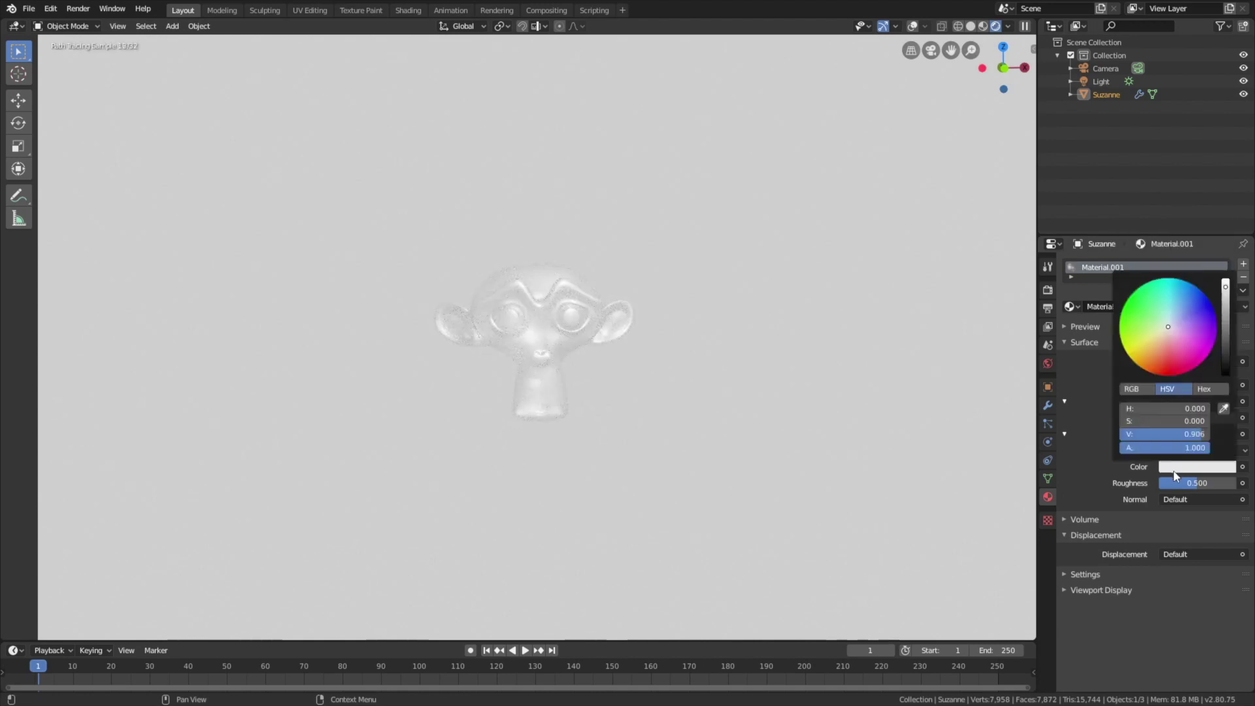
- Make the glossy colour blue, then take the mix factor to 1.000 and down to 0.000
{"action": "left_click", "coordinate": [1183, 293]}
{"action": "left_click_drag", "start_coordinate": [1183, 293], "coordinate": [1189, 293]}
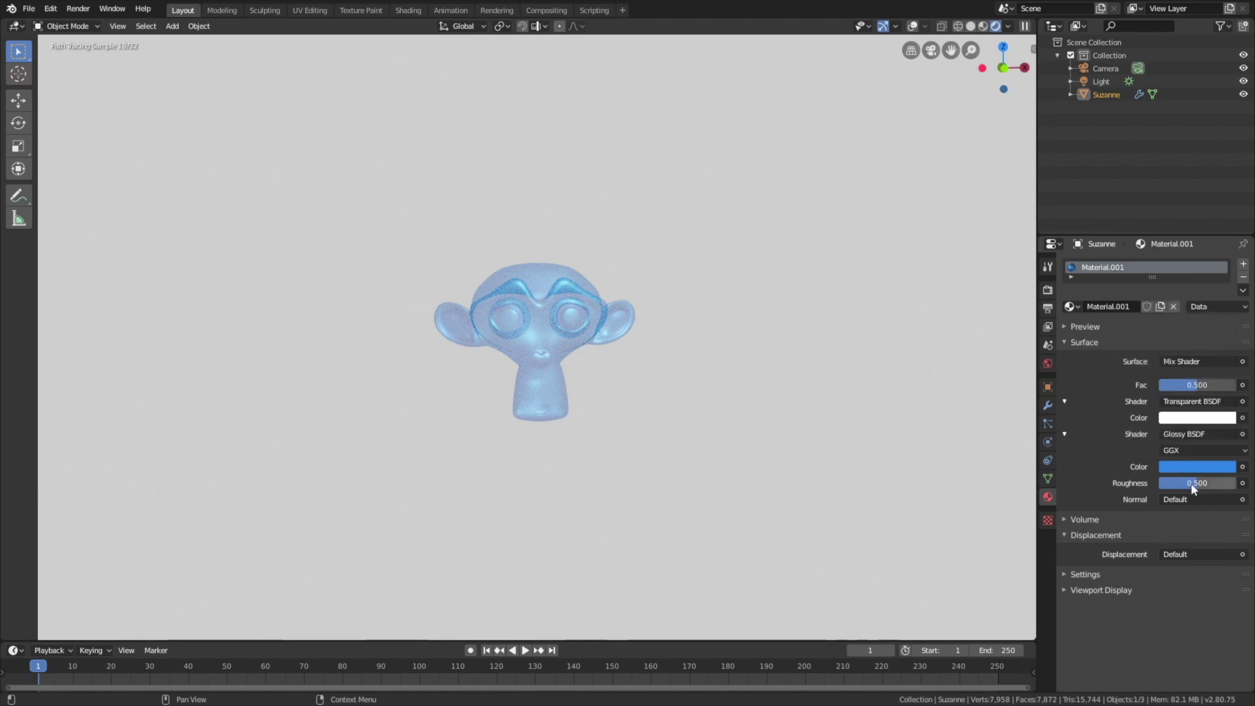
{"action": "left_click_drag", "start_coordinate": [1195, 385], "coordinate": [1235, 384]}
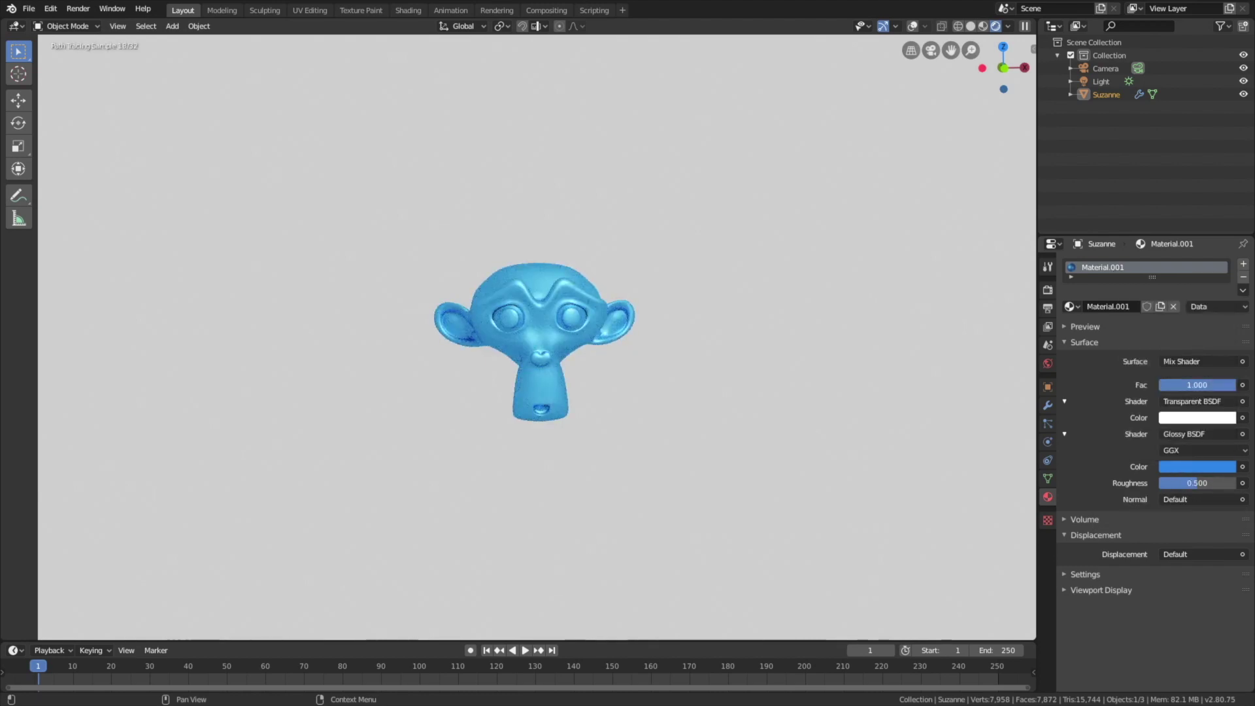
{"action": "left_click_drag", "start_coordinate": [1235, 384], "coordinate": [1158, 385]}
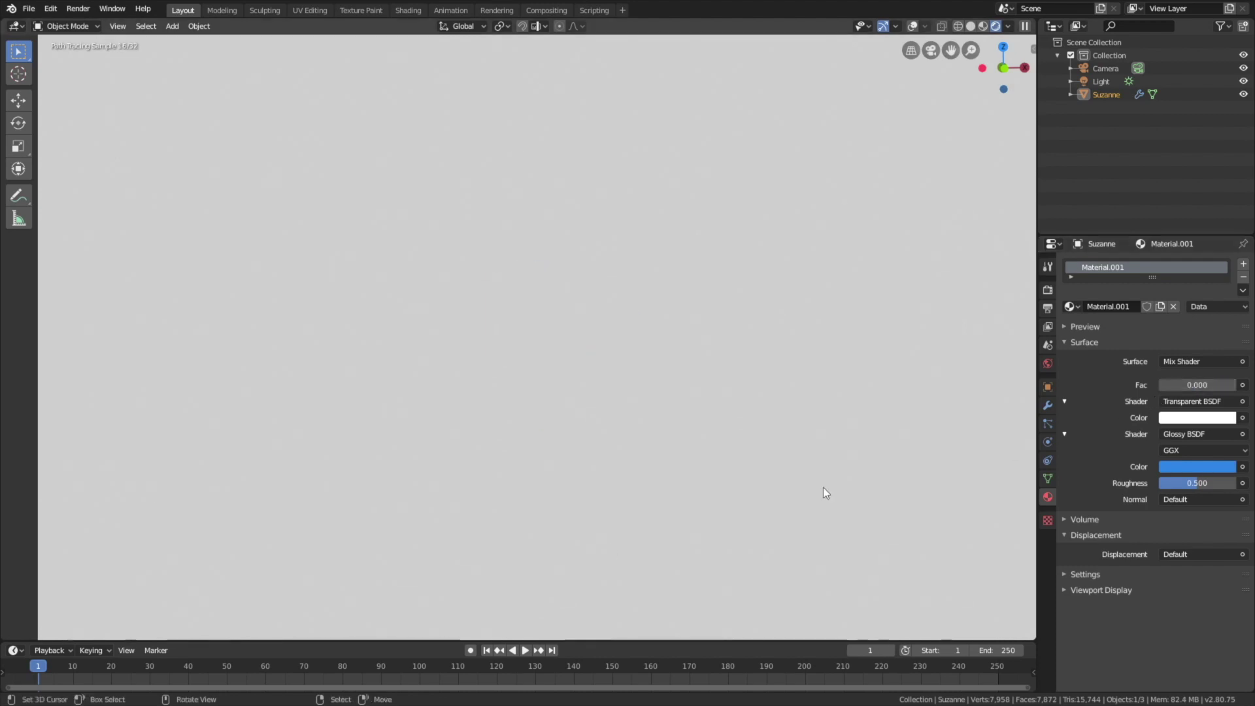
- At frame 30, set the mix factor to 1.000 and insert a keyframe
{"action": "left_click", "coordinate": [149, 675]}
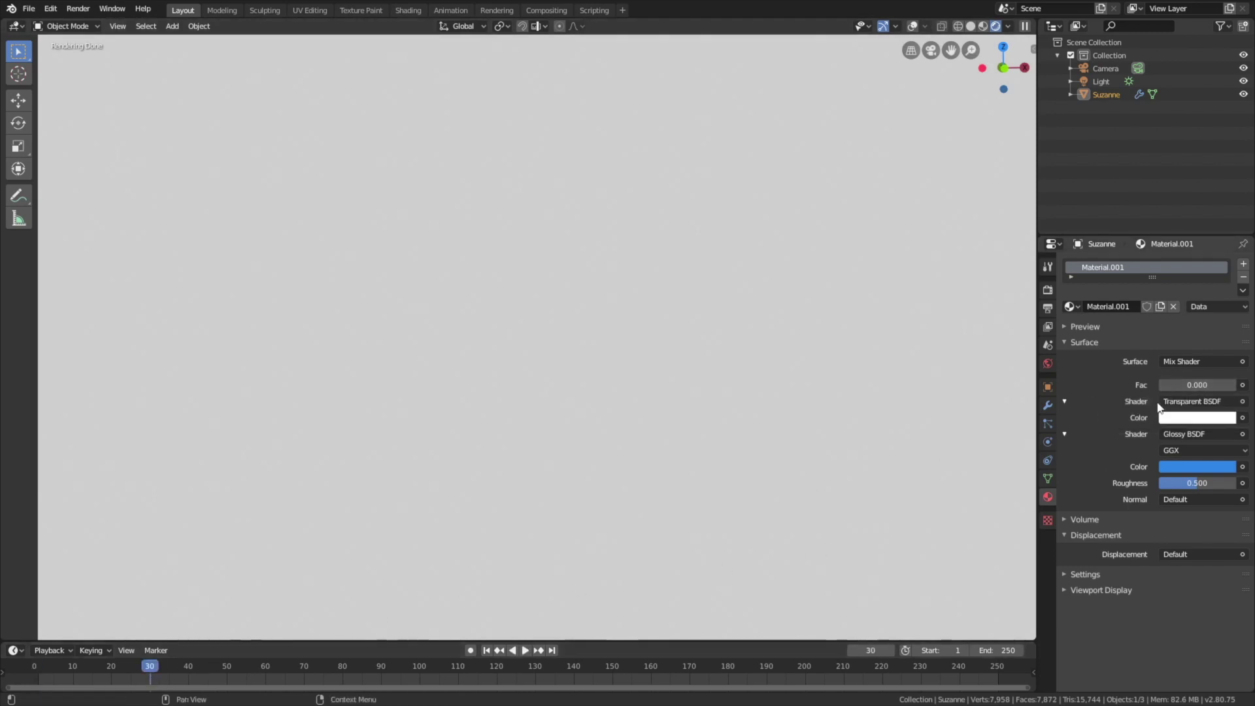
{"action": "left_click_drag", "start_coordinate": [1206, 385], "coordinate": [1223, 386]}
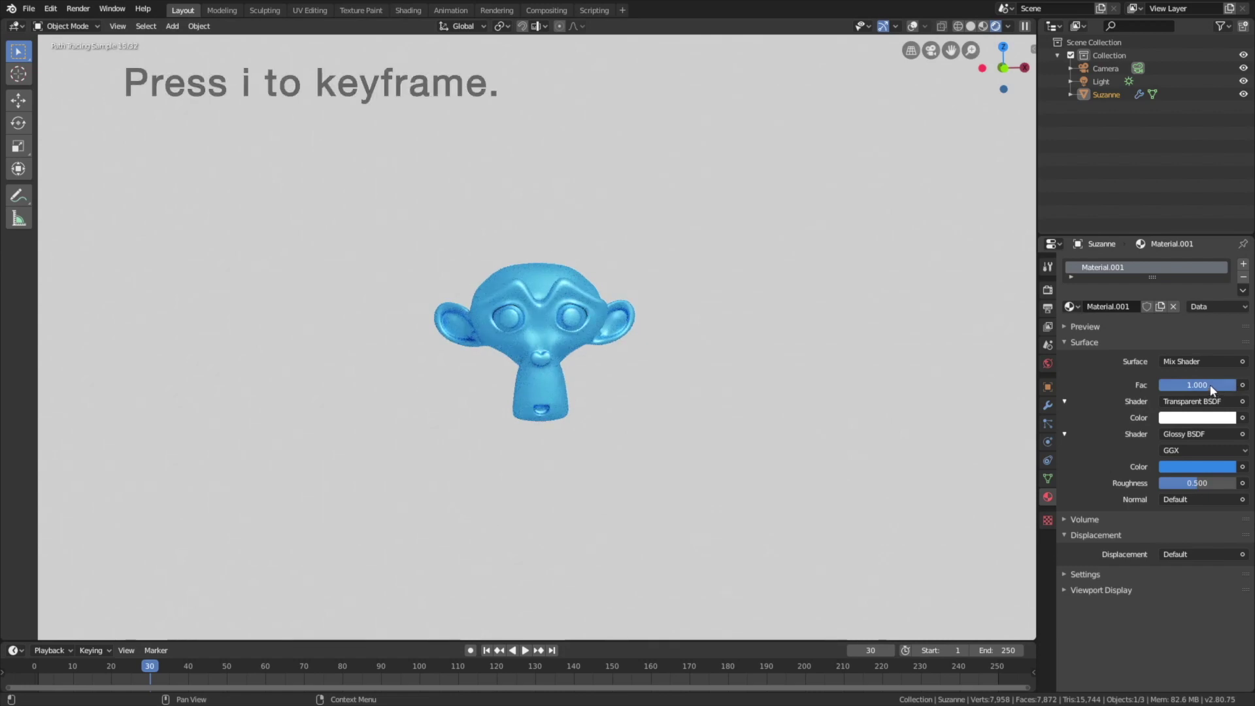
{"action": "key", "text": "i"}
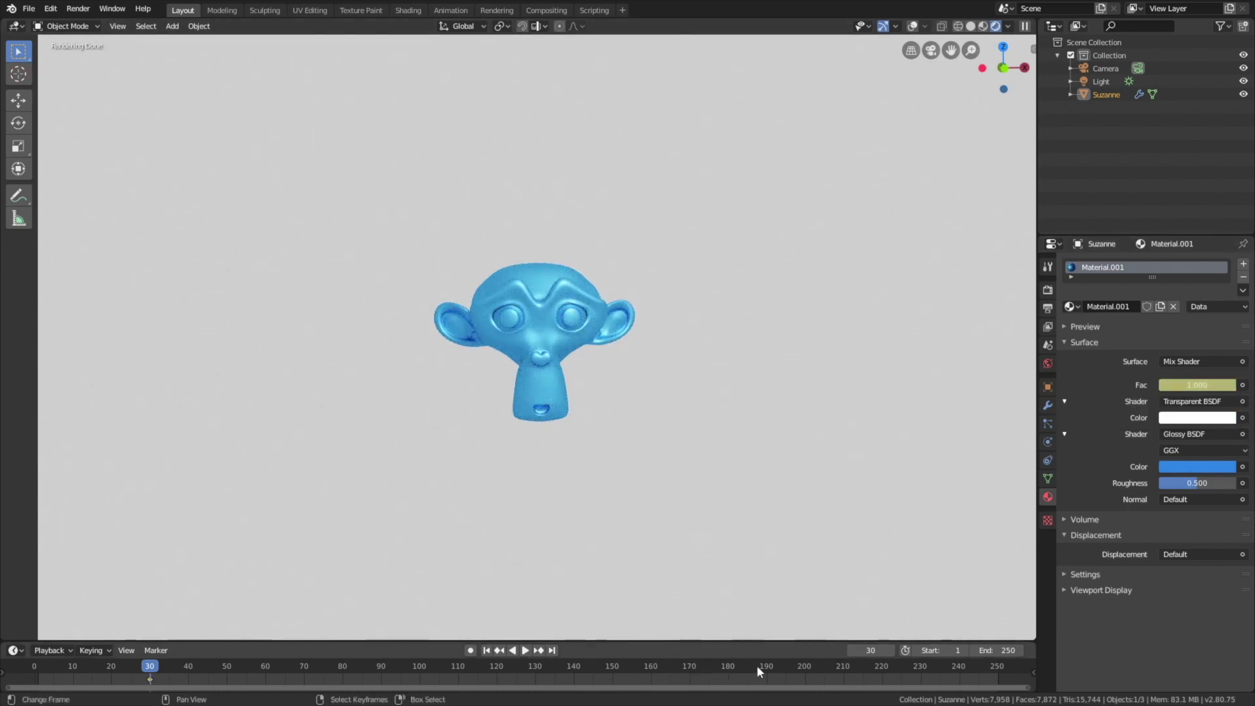
- At frame 200, keyframe the mix factor at 0.000, then scrub back to preview the fade
{"action": "left_click", "coordinate": [805, 675]}
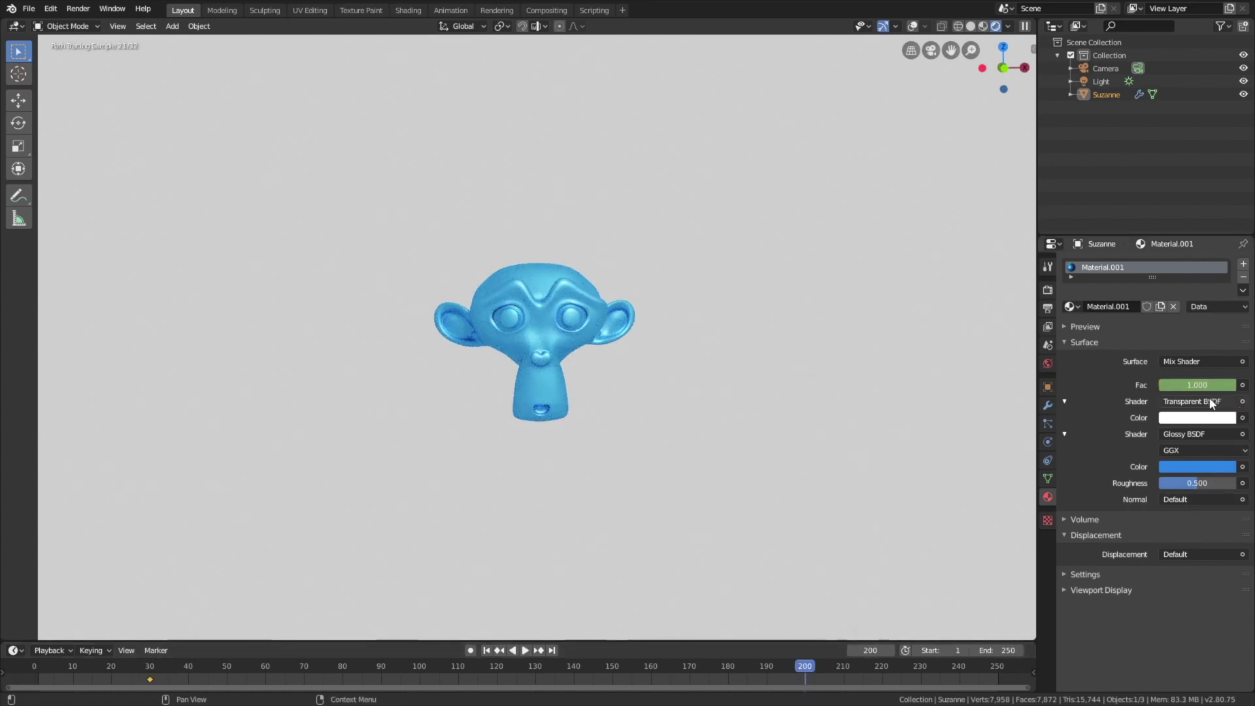
{"action": "left_click_drag", "start_coordinate": [1217, 390], "coordinate": [1200, 385]}
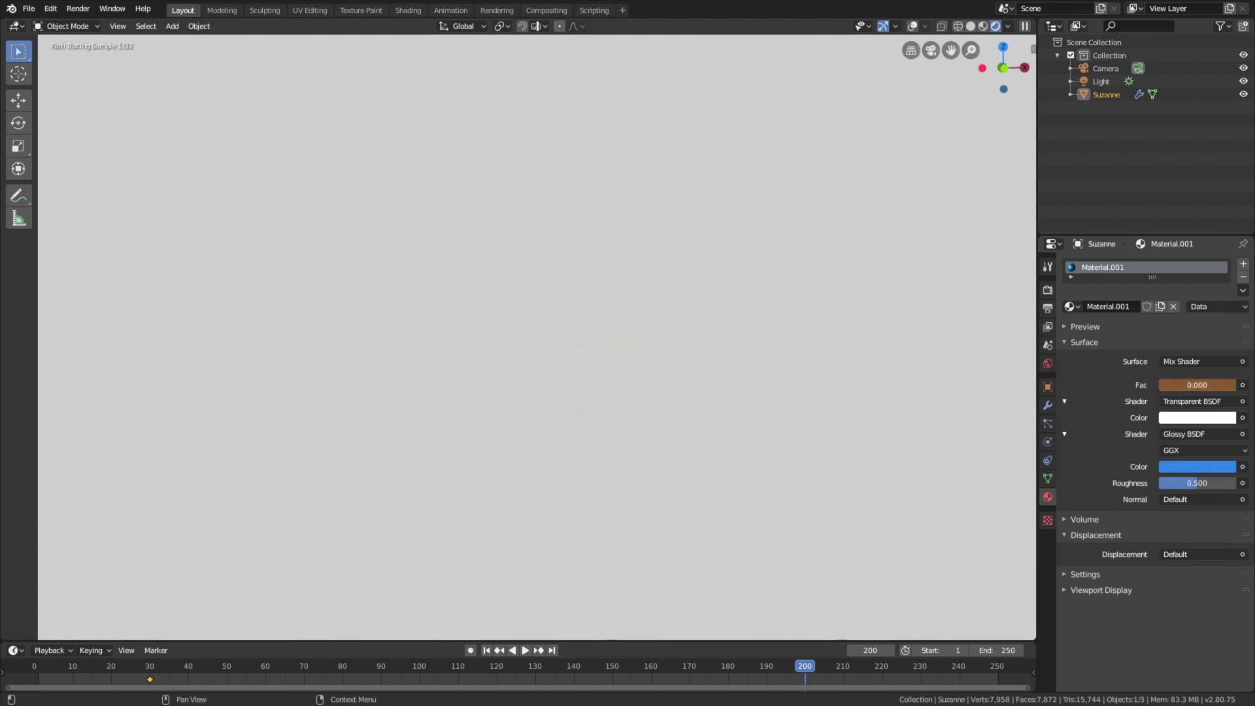
{"action": "key", "text": "i"}
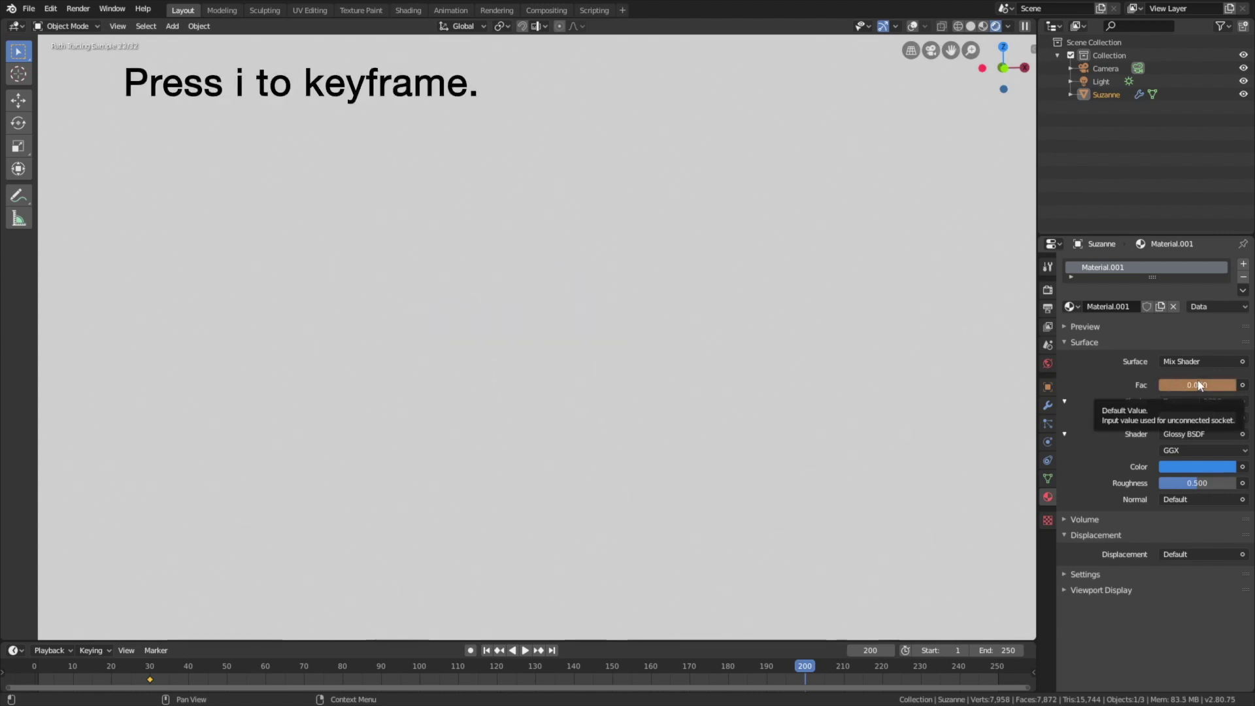
{"action": "key", "text": "i"}
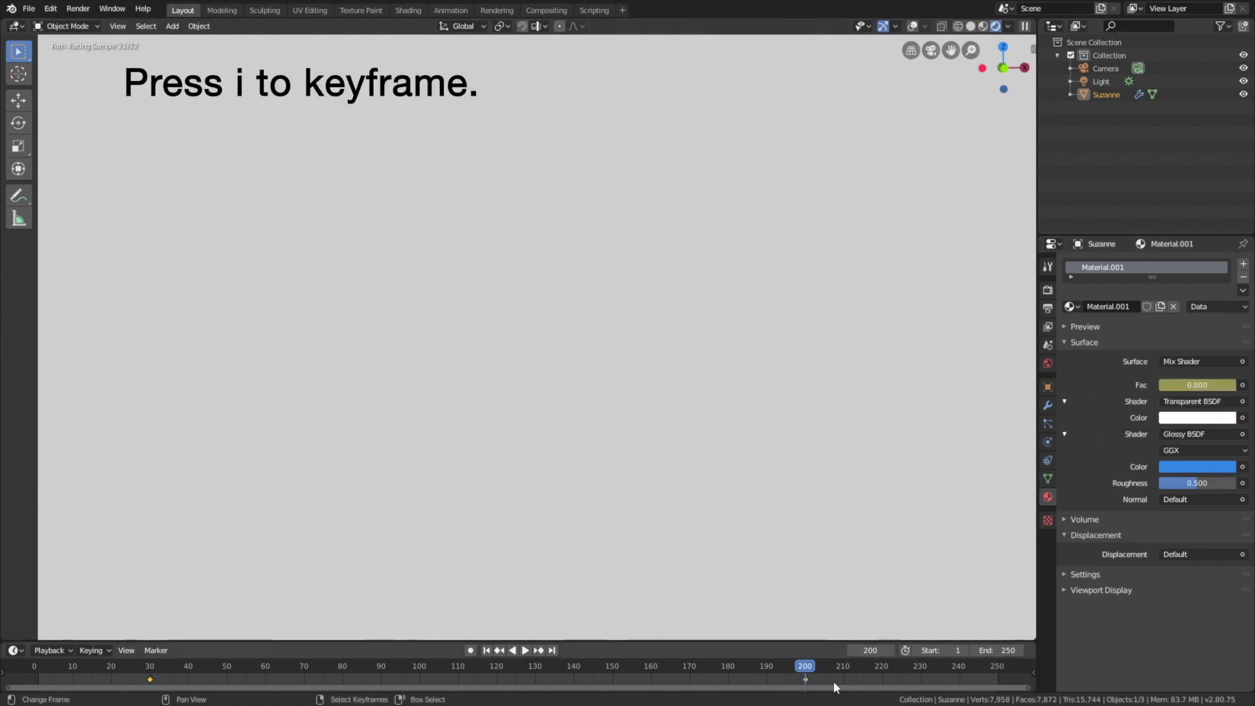
{"action": "left_click_drag", "start_coordinate": [818, 673], "coordinate": [63, 679]}
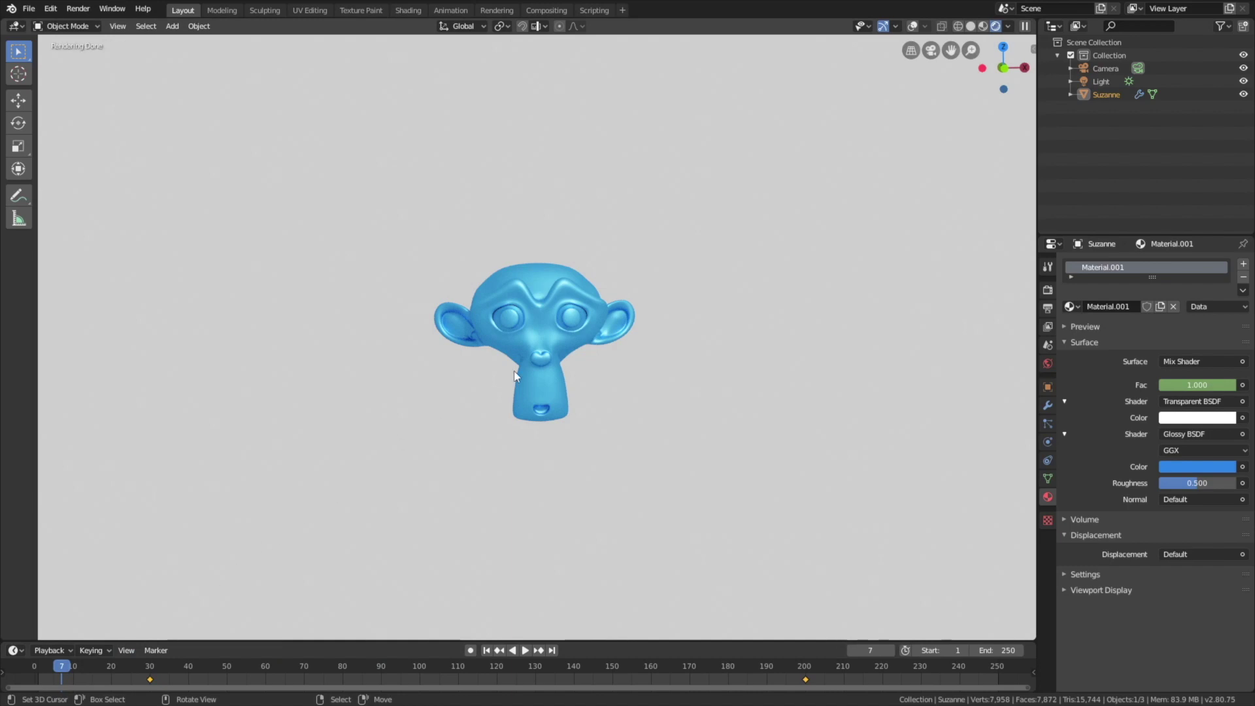
- Snap the camera to the current front view with Ctrl+Alt+Numpad 0
{"action": "key", "text": "ctrl+alt+KP_0"}
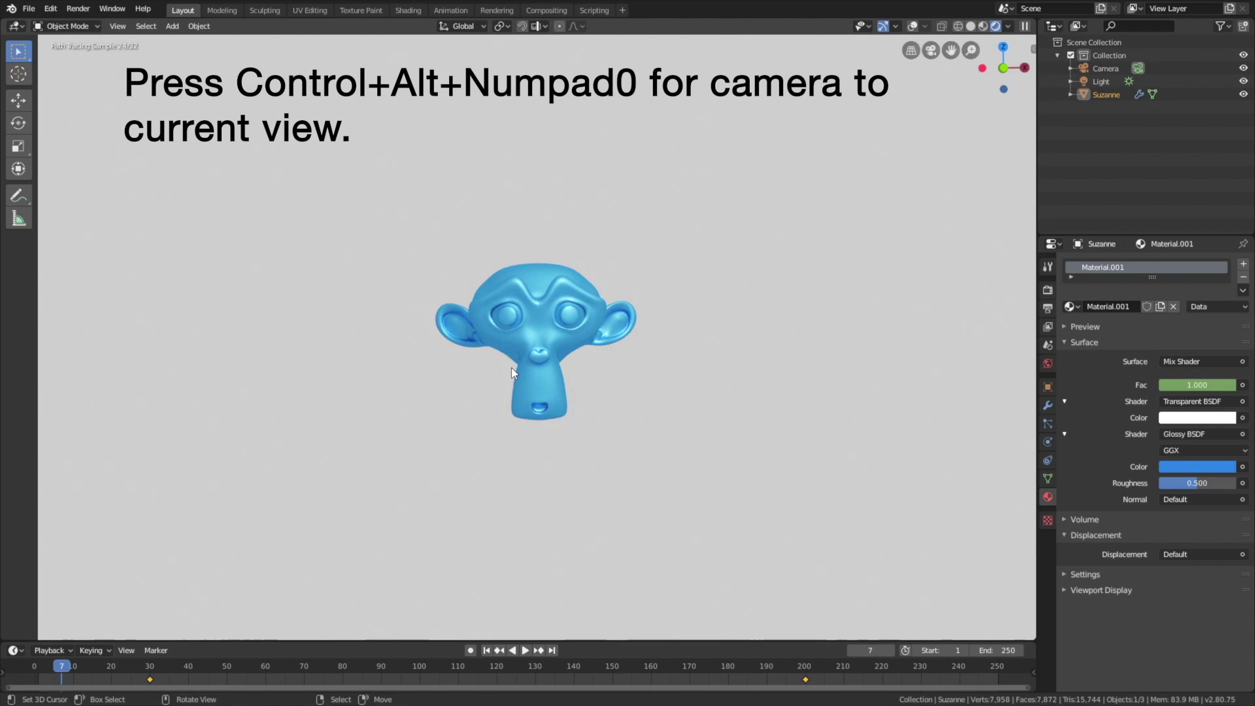
{"action": "key", "text": "ctrl+alt+KP_0"}
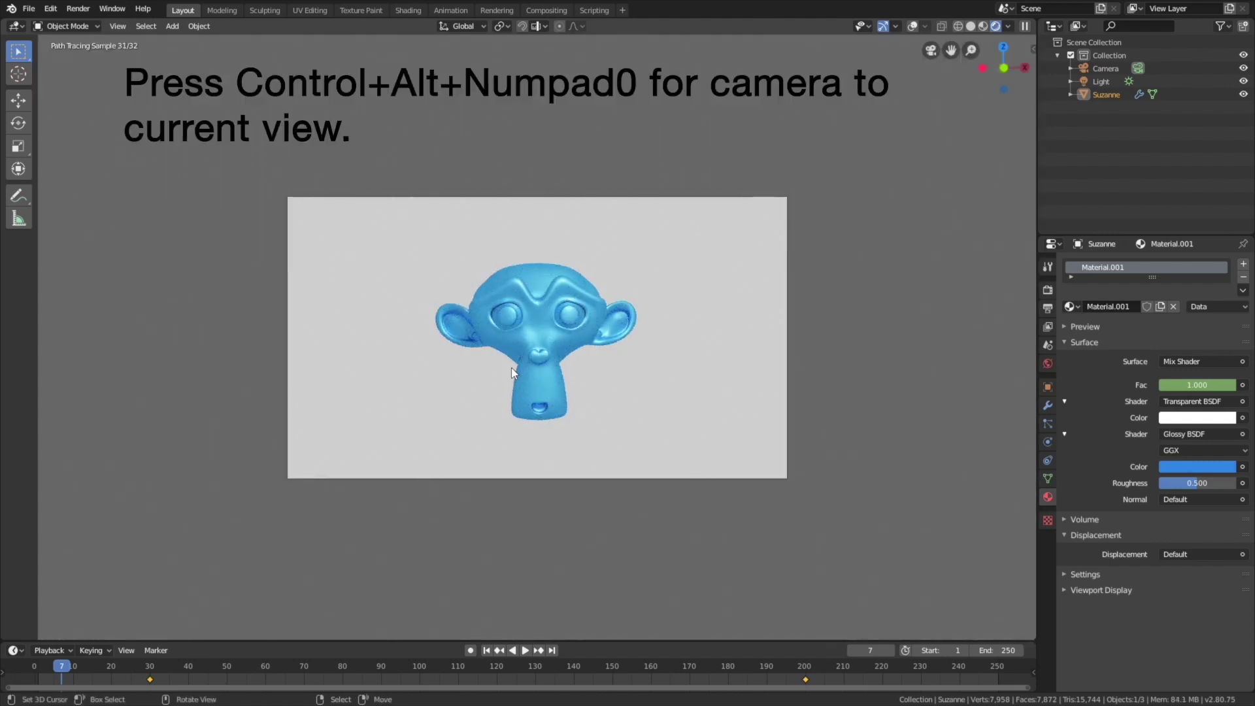
- Switch the viewport to solid shading and set Cycles render samples to 300
{"action": "left_click", "coordinate": [1047, 292]}
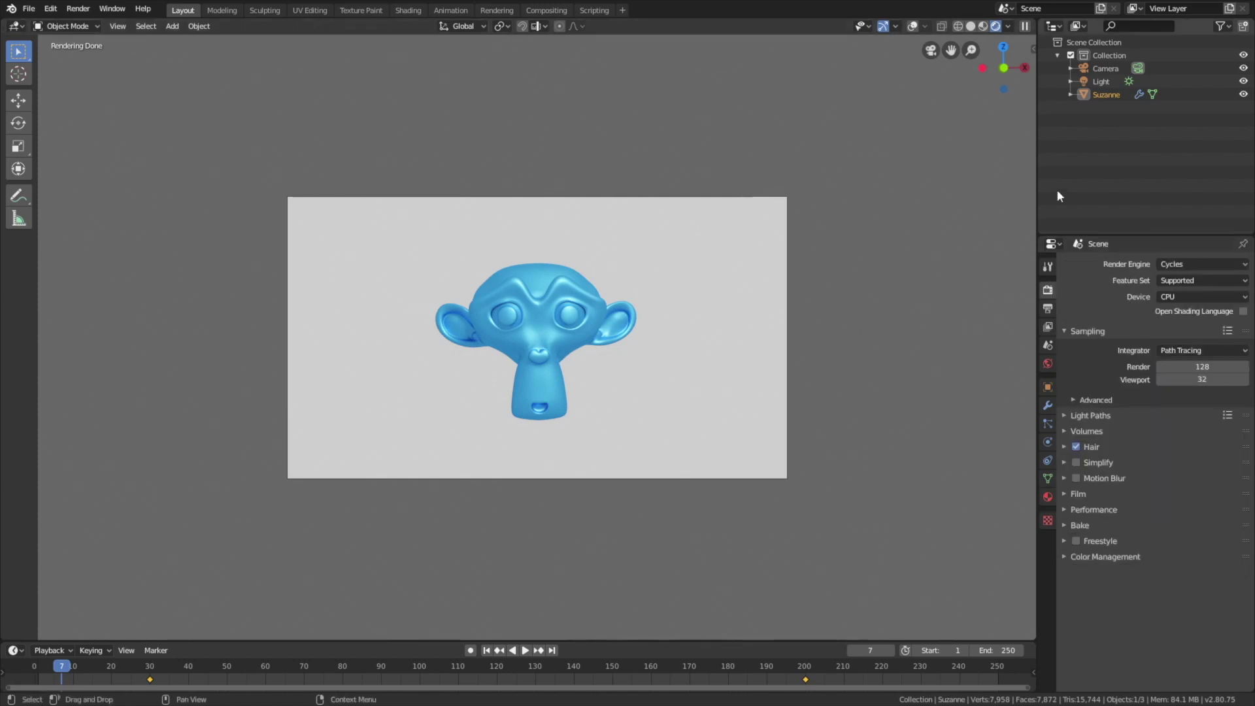
{"action": "left_click", "coordinate": [970, 27]}
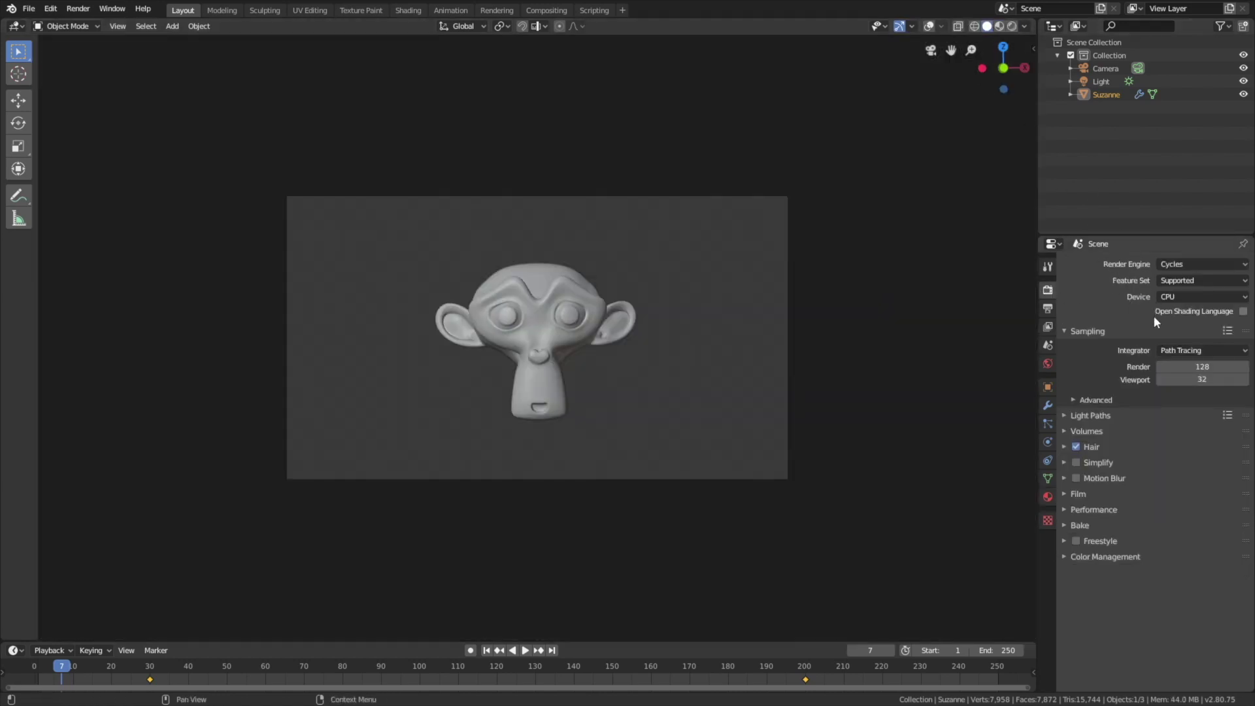
{"action": "left_click", "coordinate": [1203, 365]}
{"action": "type", "text": "300"}
{"action": "key", "text": "Return"}
- Render on GPU Compute with 512 by 512 tiles
{"action": "left_click", "coordinate": [1198, 296]}
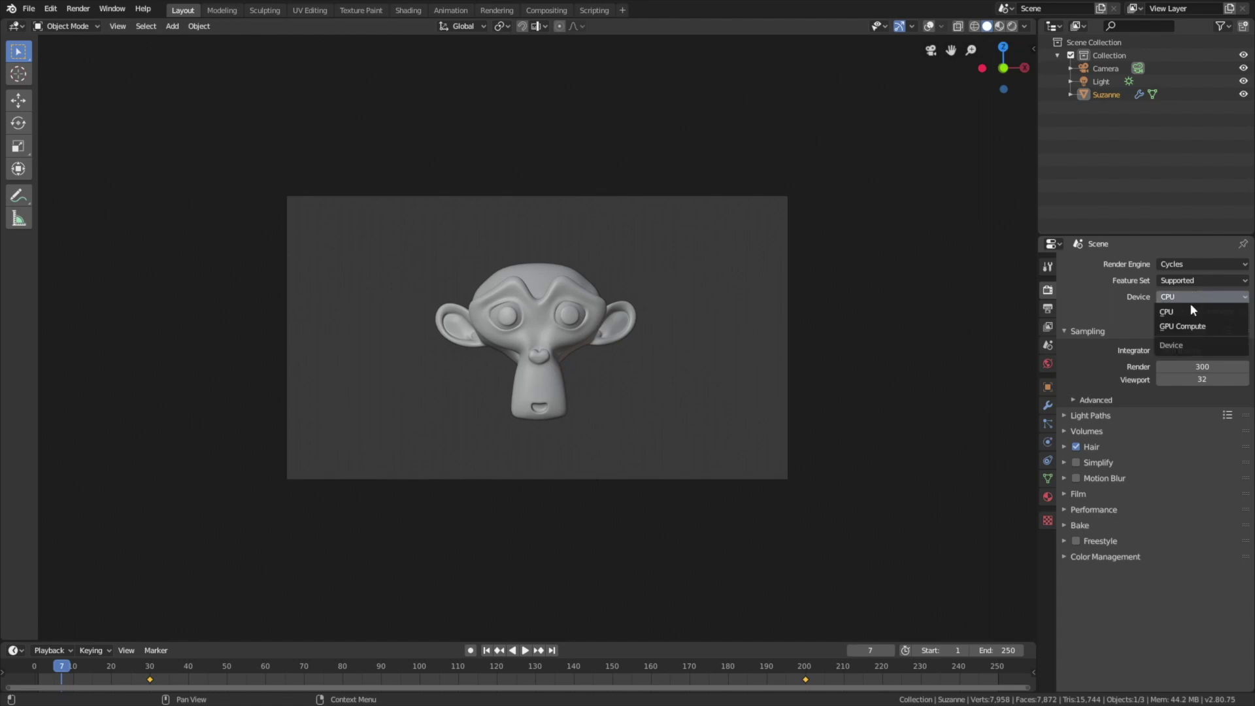
{"action": "left_click", "coordinate": [1188, 326]}
{"action": "left_click", "coordinate": [1088, 494]}
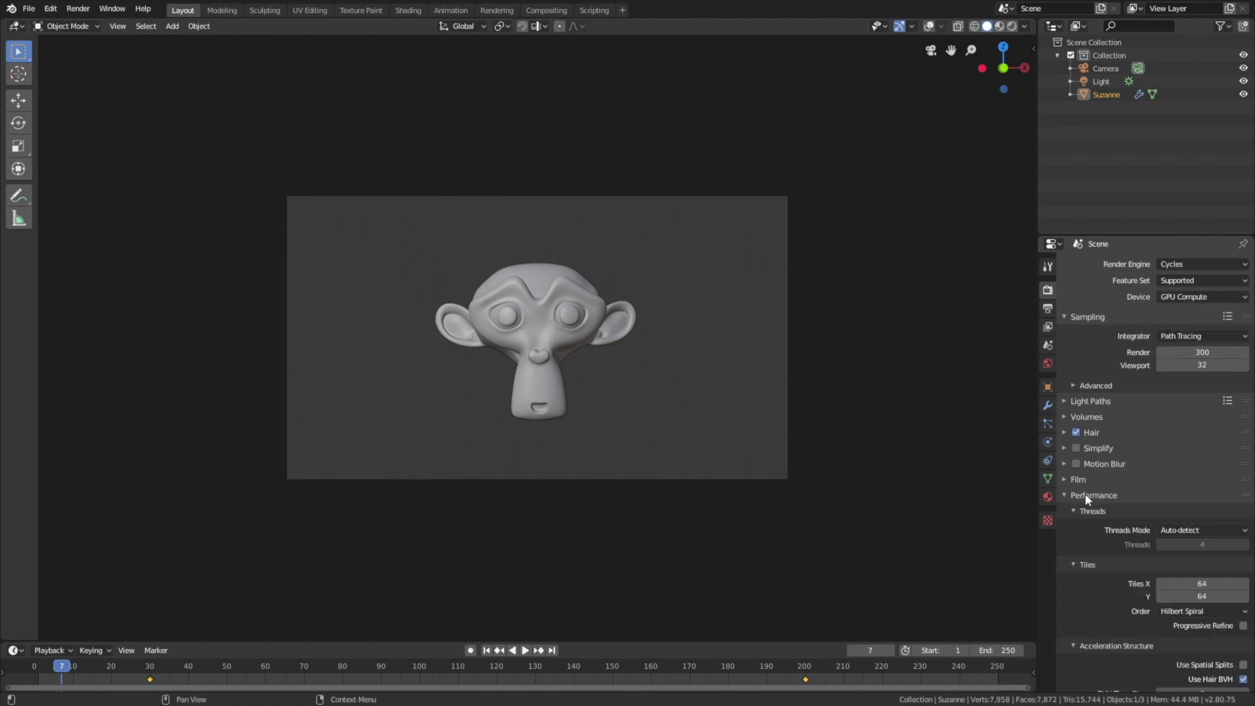
{"action": "left_click", "coordinate": [1206, 584]}
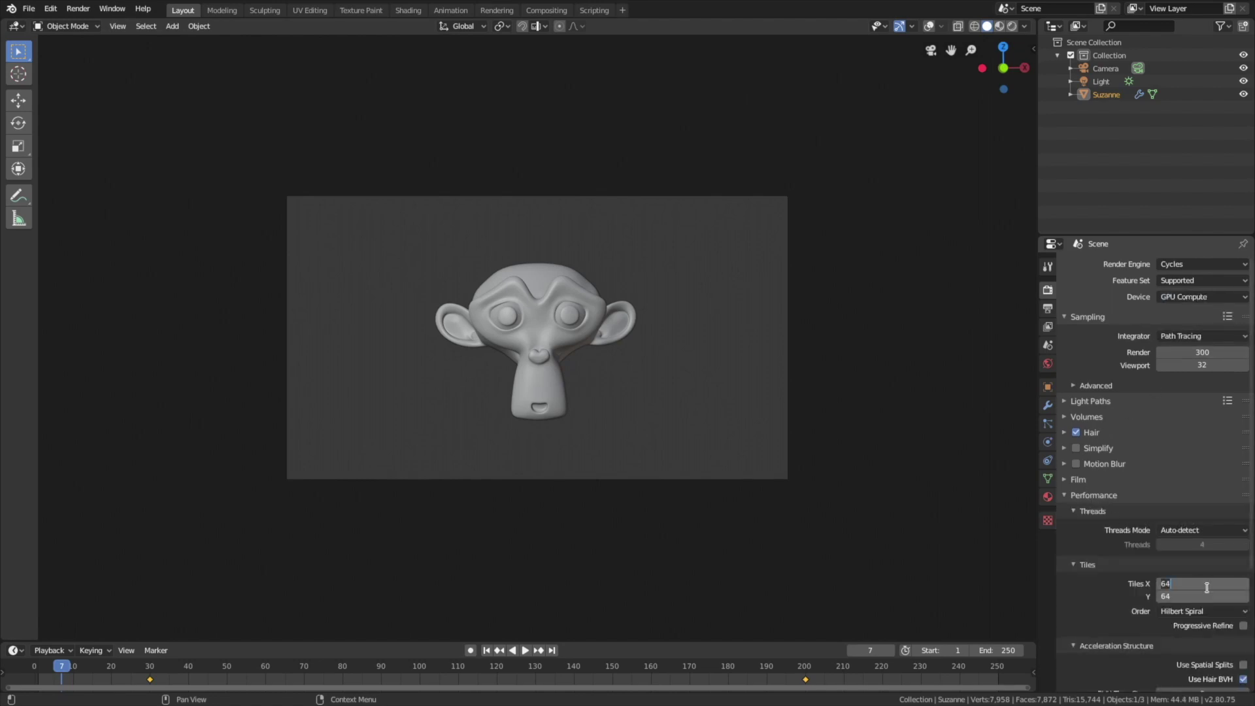
{"action": "type", "text": "512"}
{"action": "key", "text": "Return"}
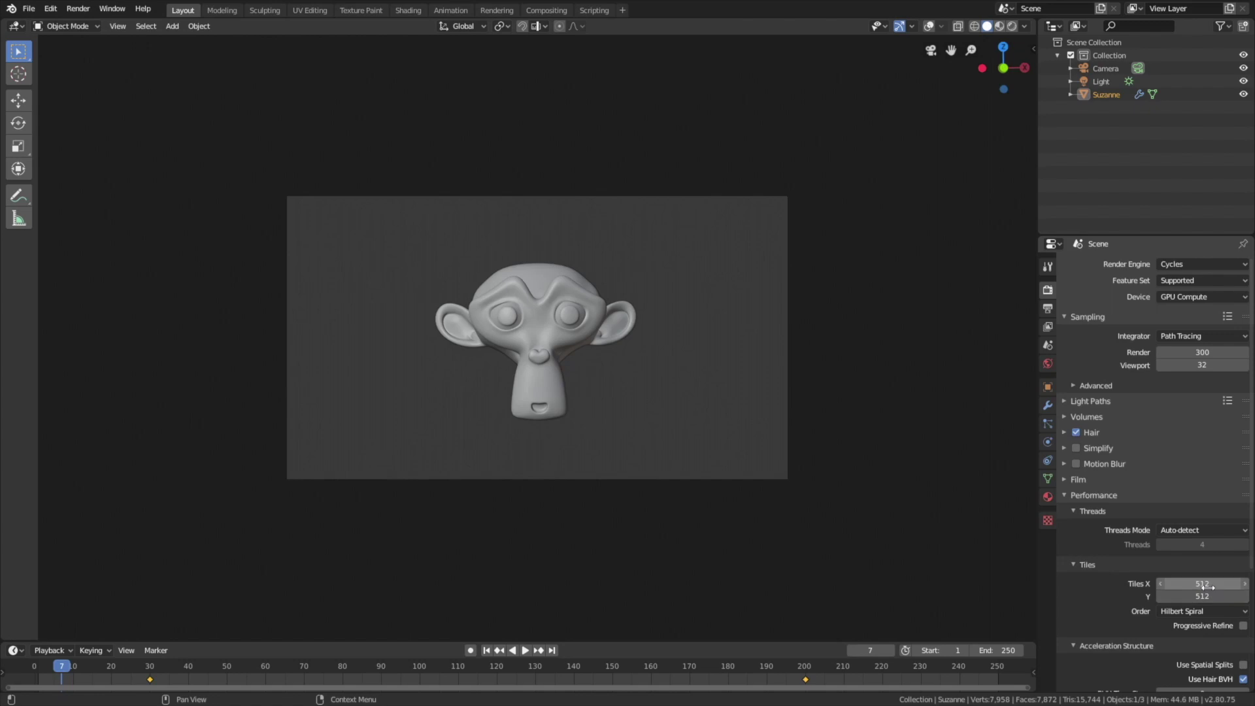
{"action": "left_click", "coordinate": [1047, 308]}
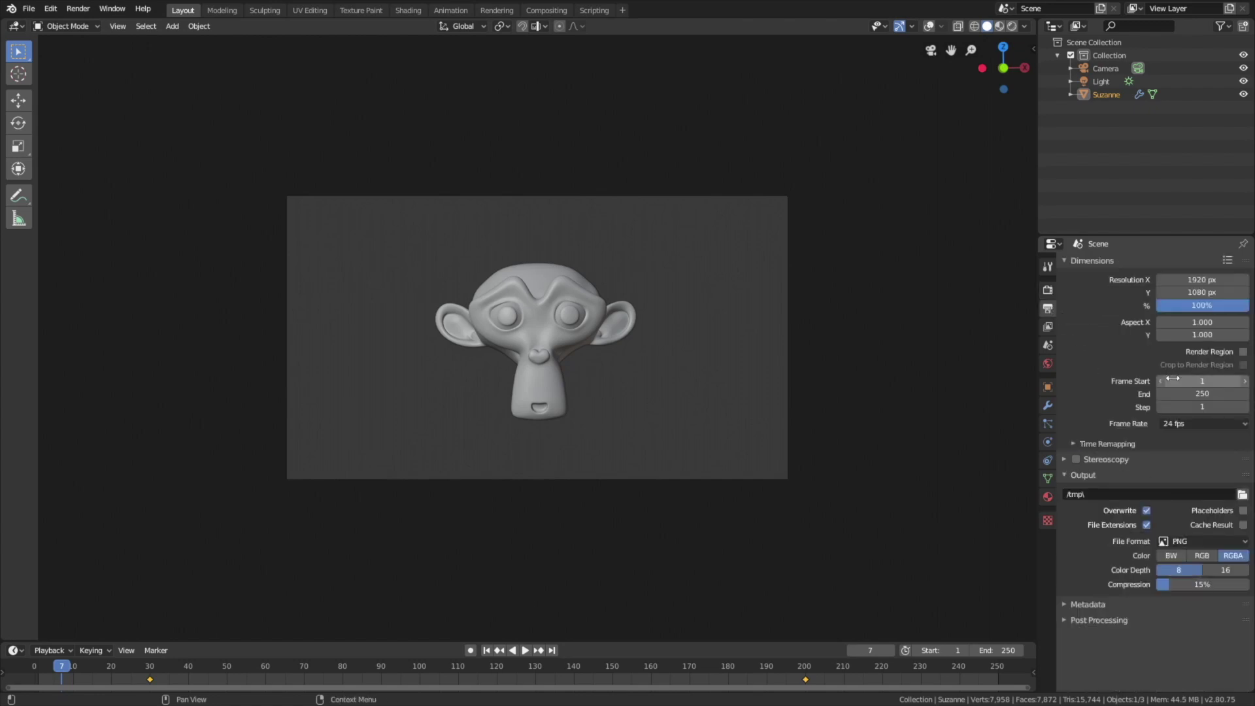
- Choose 30 fps as the frame rate and AVI JPEG as the output file format
{"action": "left_click", "coordinate": [1180, 422]}
{"action": "left_click", "coordinate": [1193, 490]}
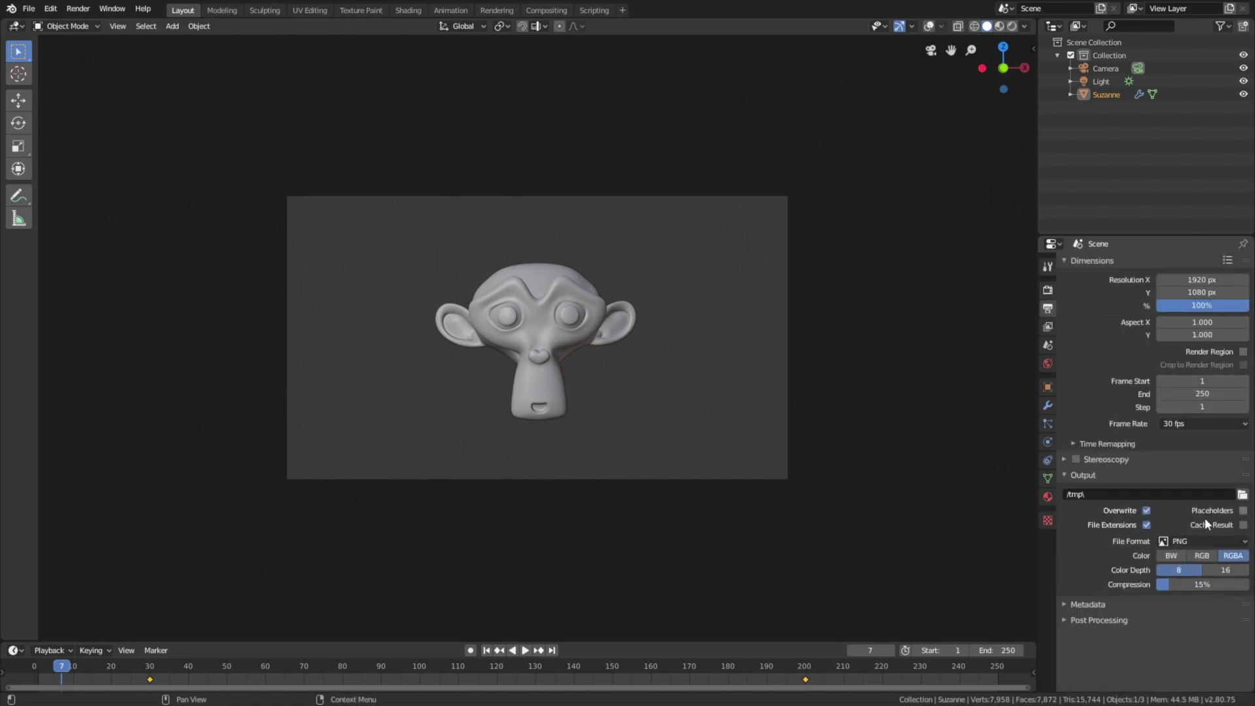
{"action": "left_click", "coordinate": [1213, 541]}
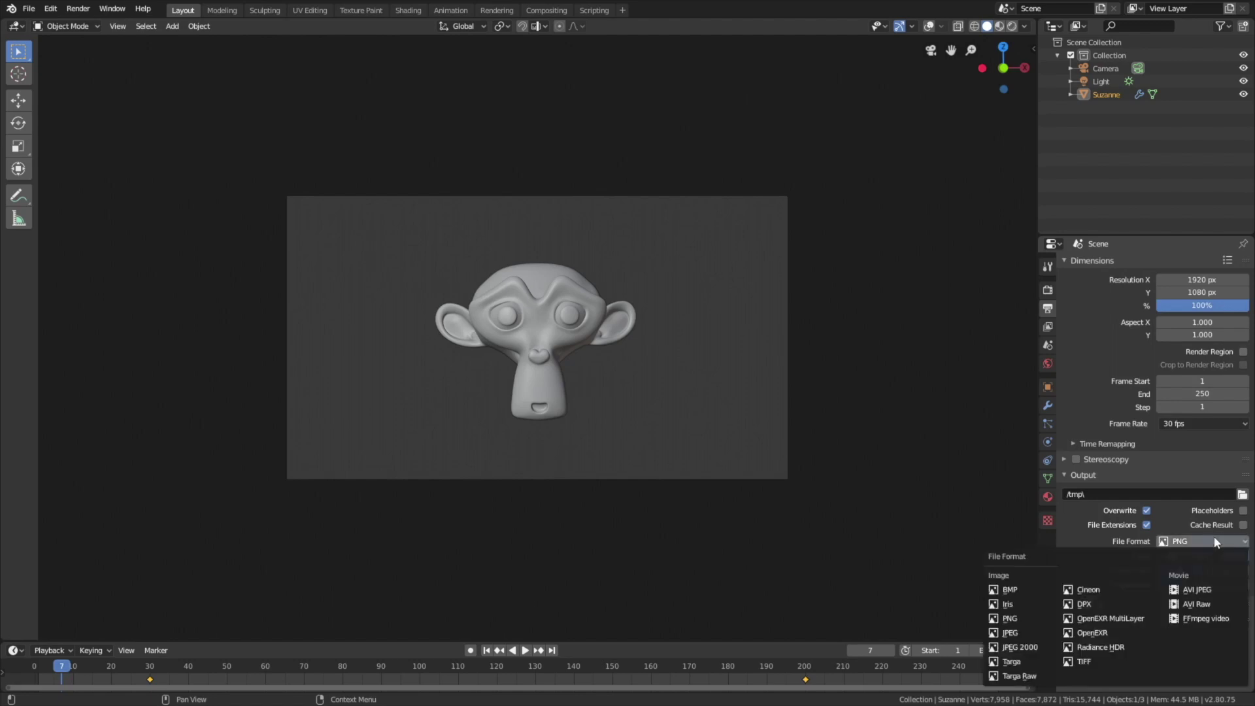
{"action": "left_click", "coordinate": [1202, 587]}
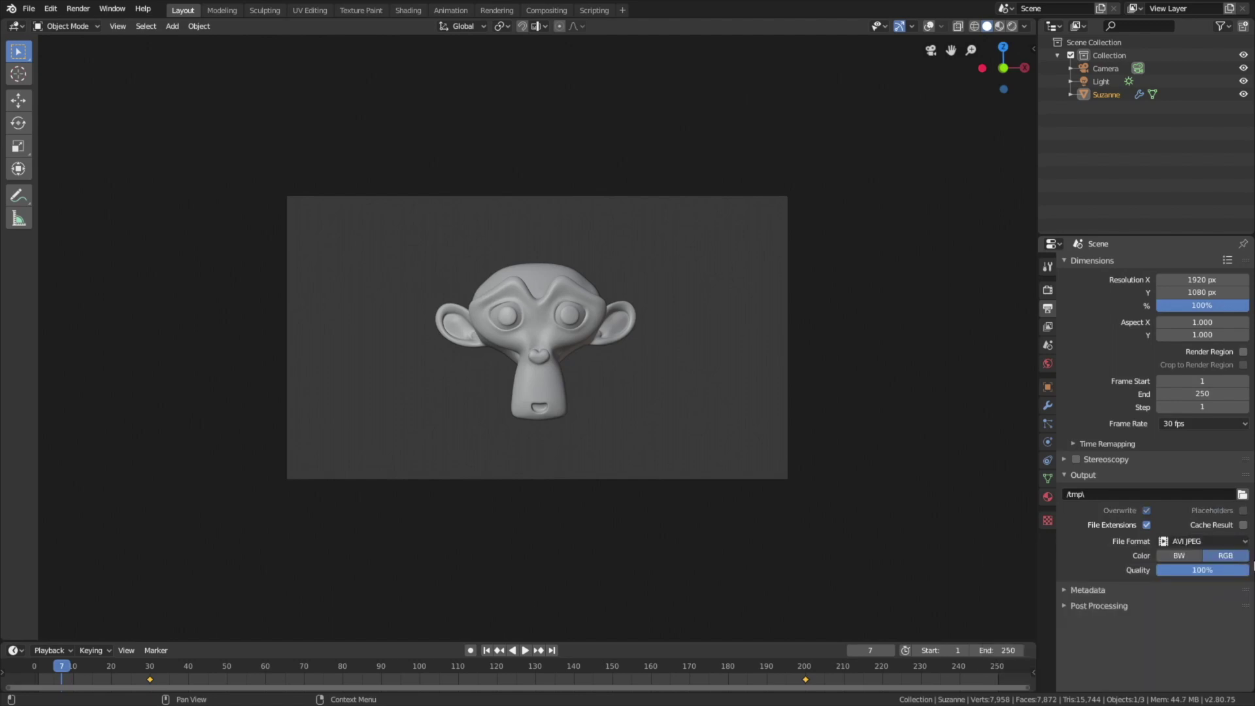
- Set the render output path to the E:\tmp folder with file name 'fade 2.8'
{"action": "left_click", "coordinate": [1242, 495]}
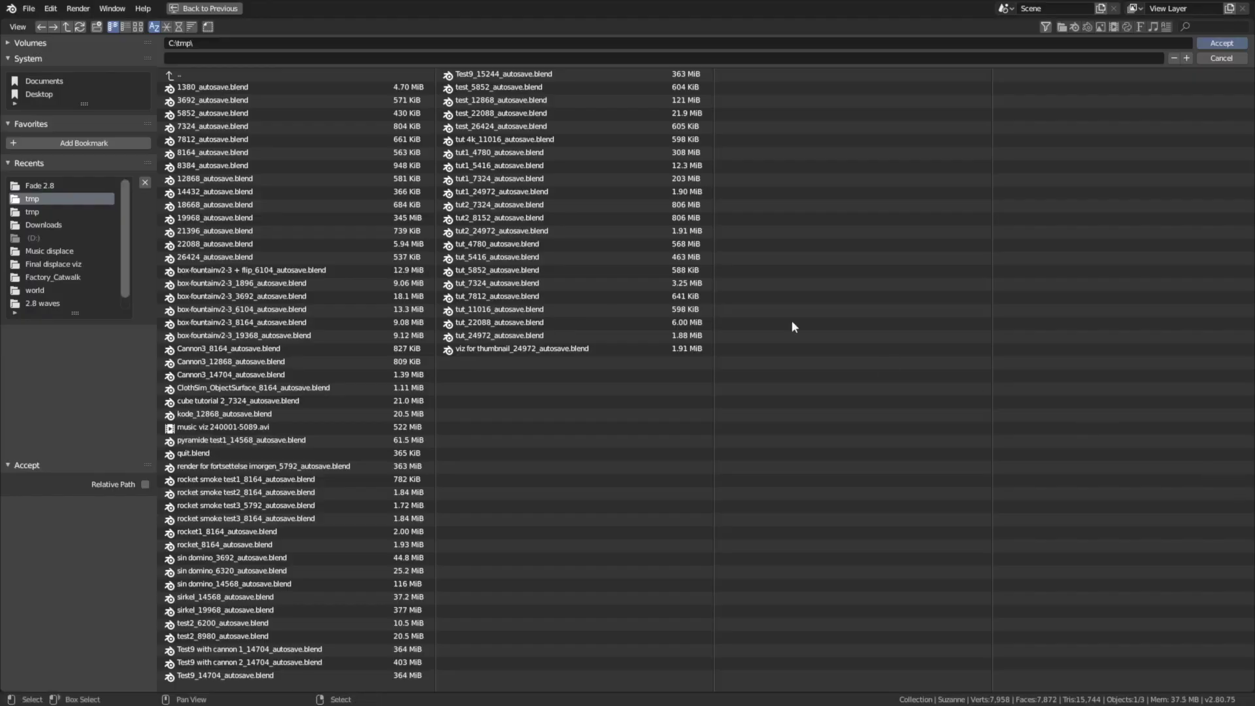
{"action": "left_click", "coordinate": [46, 212]}
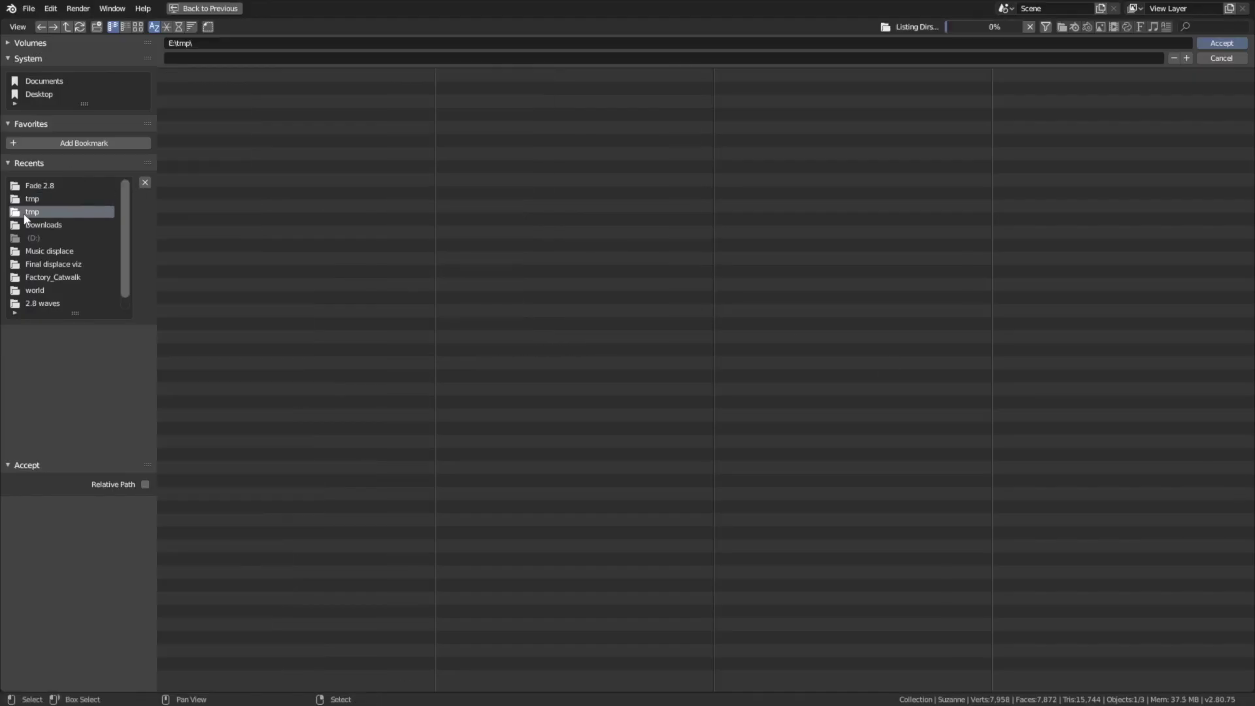
{"action": "left_click", "coordinate": [195, 57]}
{"action": "type", "text": "fade 2.8"}
{"action": "key", "text": "Return"}
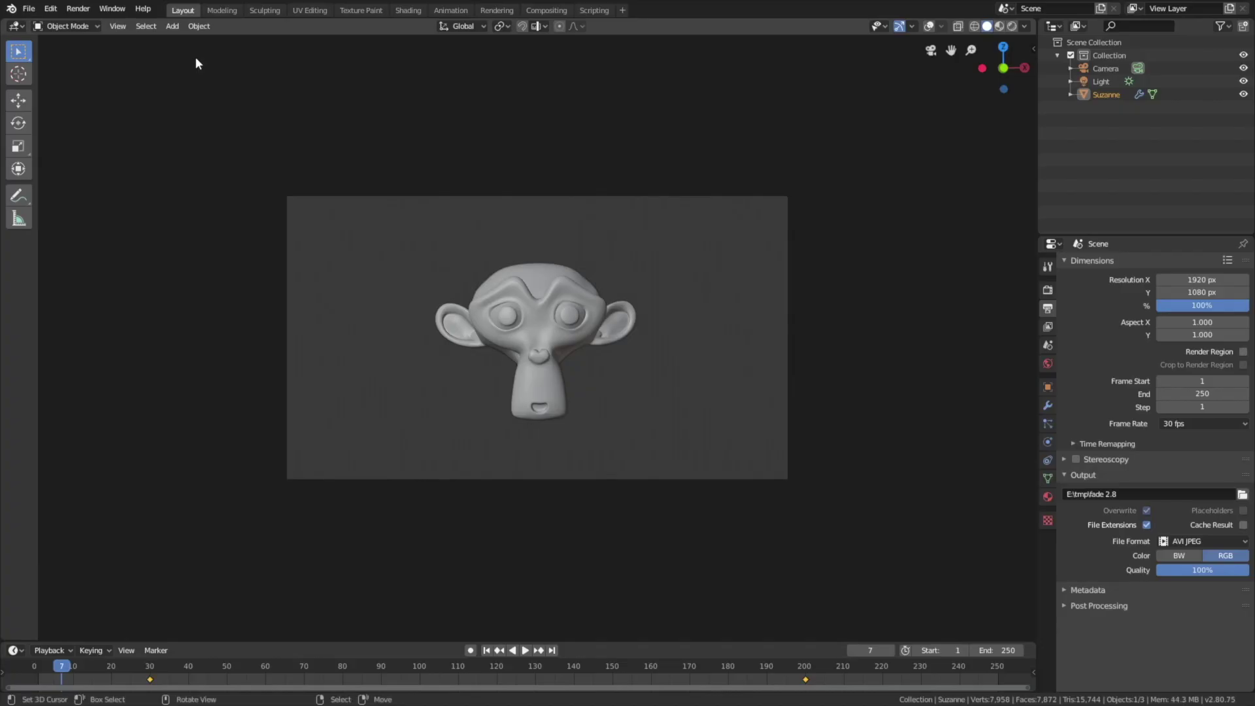
- Move Suzanne a little to the right along the X axis in the camera view
{"action": "middle_click_drag", "start_coordinate": [489, 240], "coordinate": [496, 242], "text": "shift"}
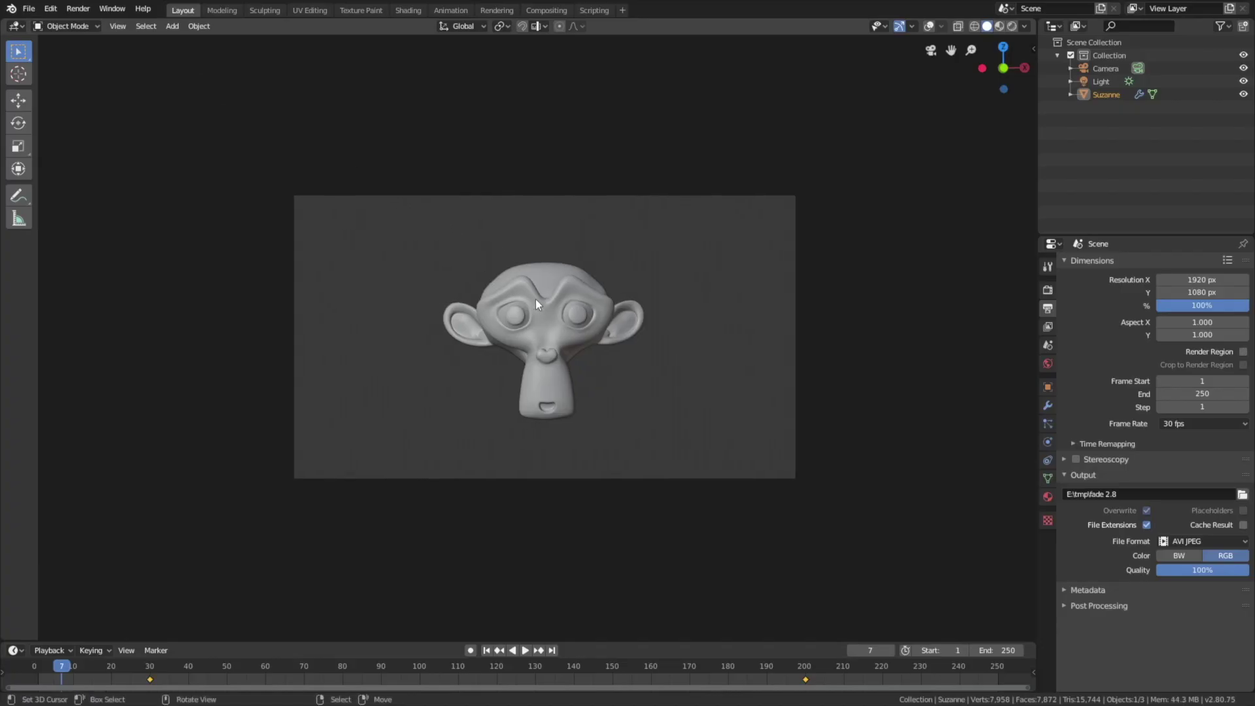
{"action": "key", "text": "g"}
{"action": "key", "text": "x"}
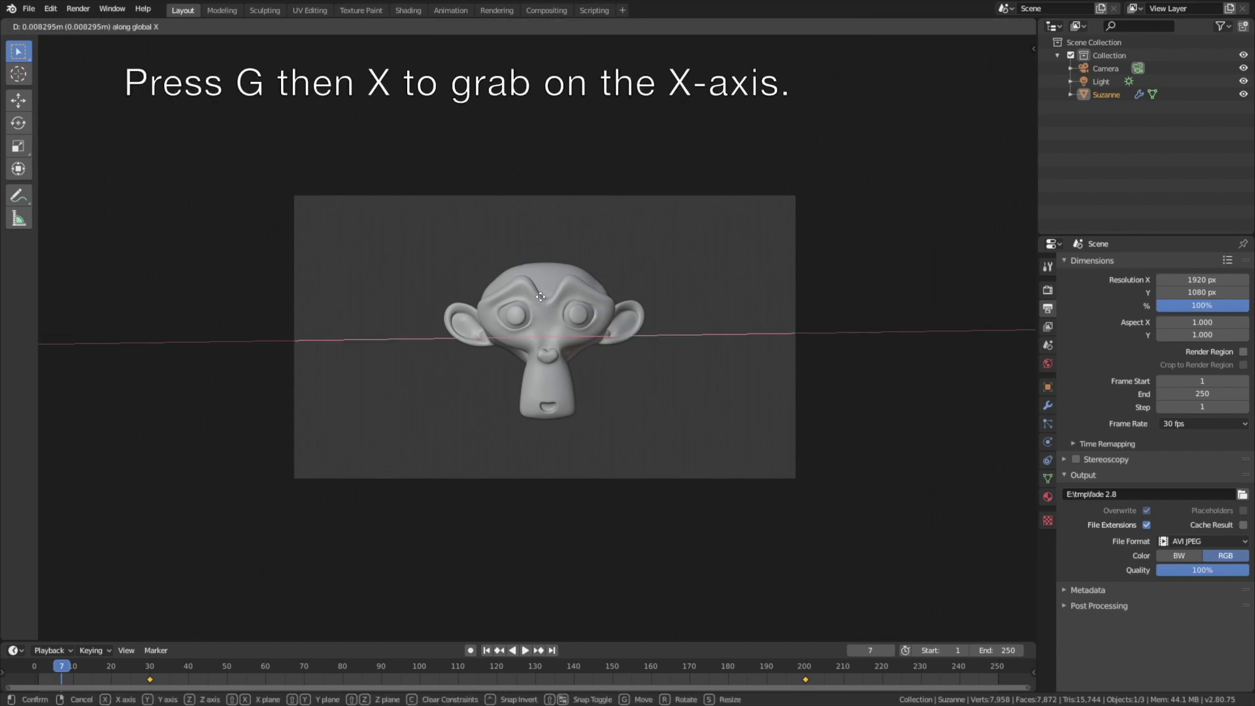
{"action": "left_click", "coordinate": [547, 297]}
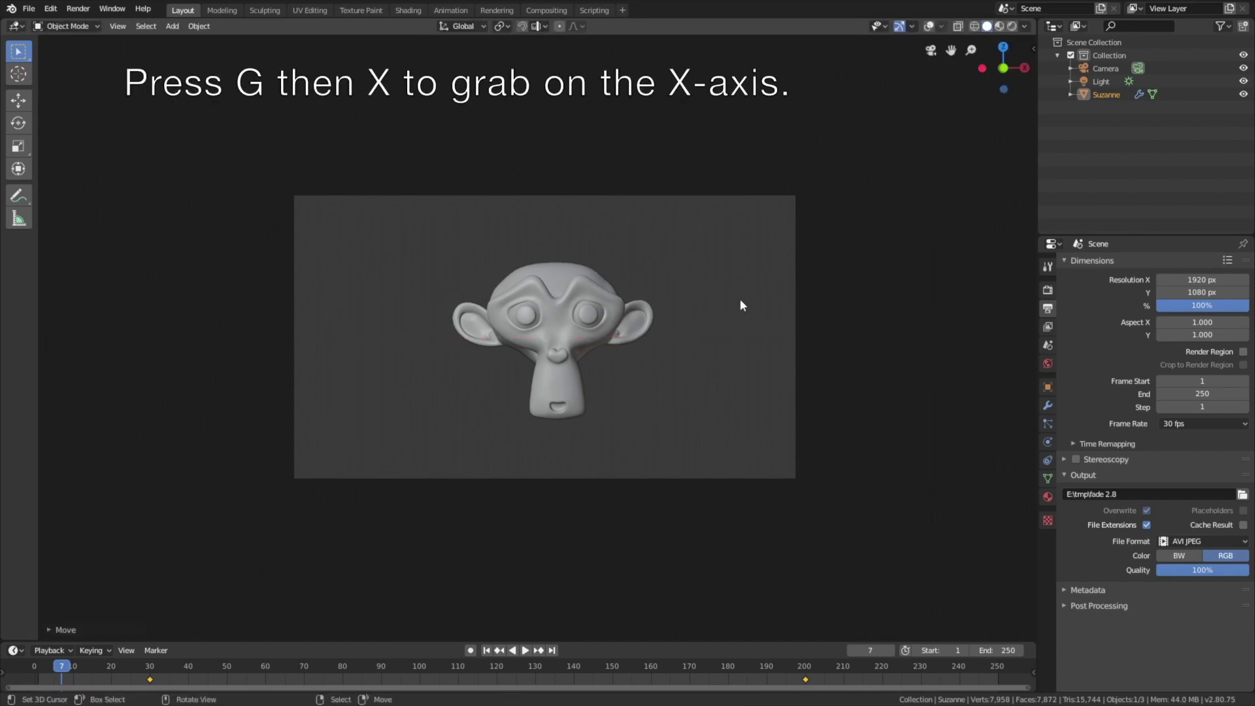
- Set the render display mode to Image Editor and render the full animation
{"action": "left_click", "coordinate": [77, 9]}
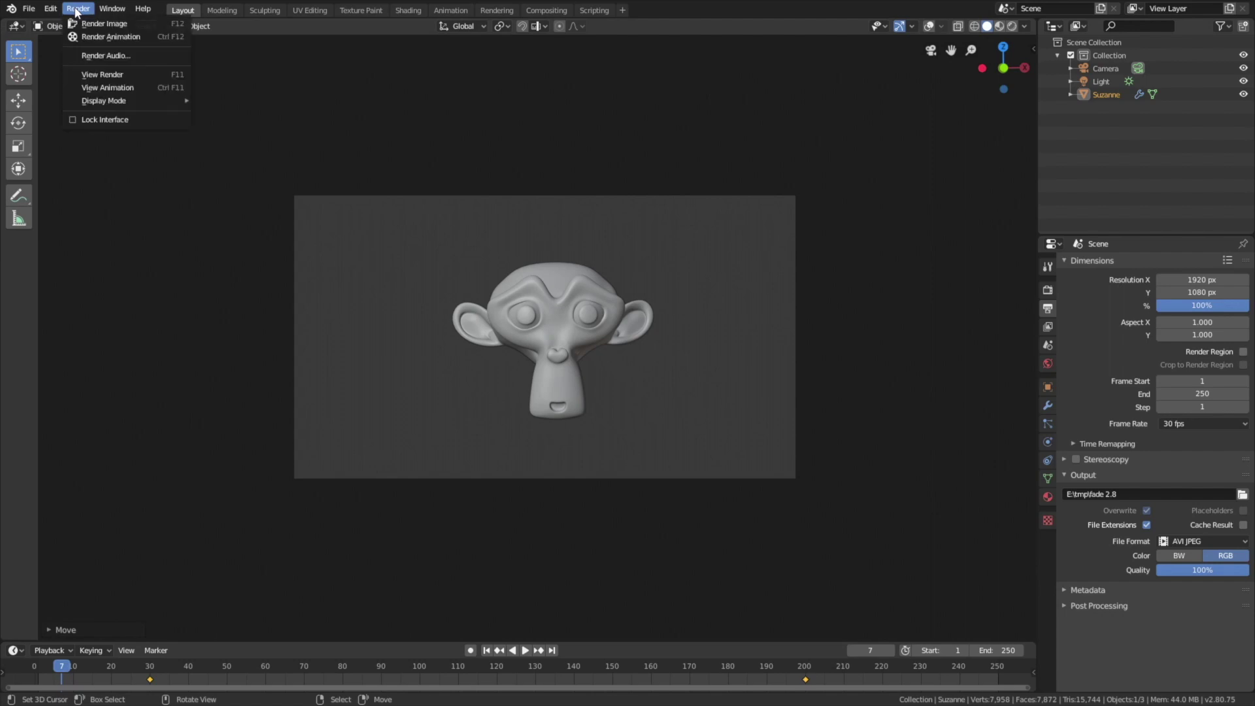
{"action": "mouse_move", "coordinate": [98, 101]}
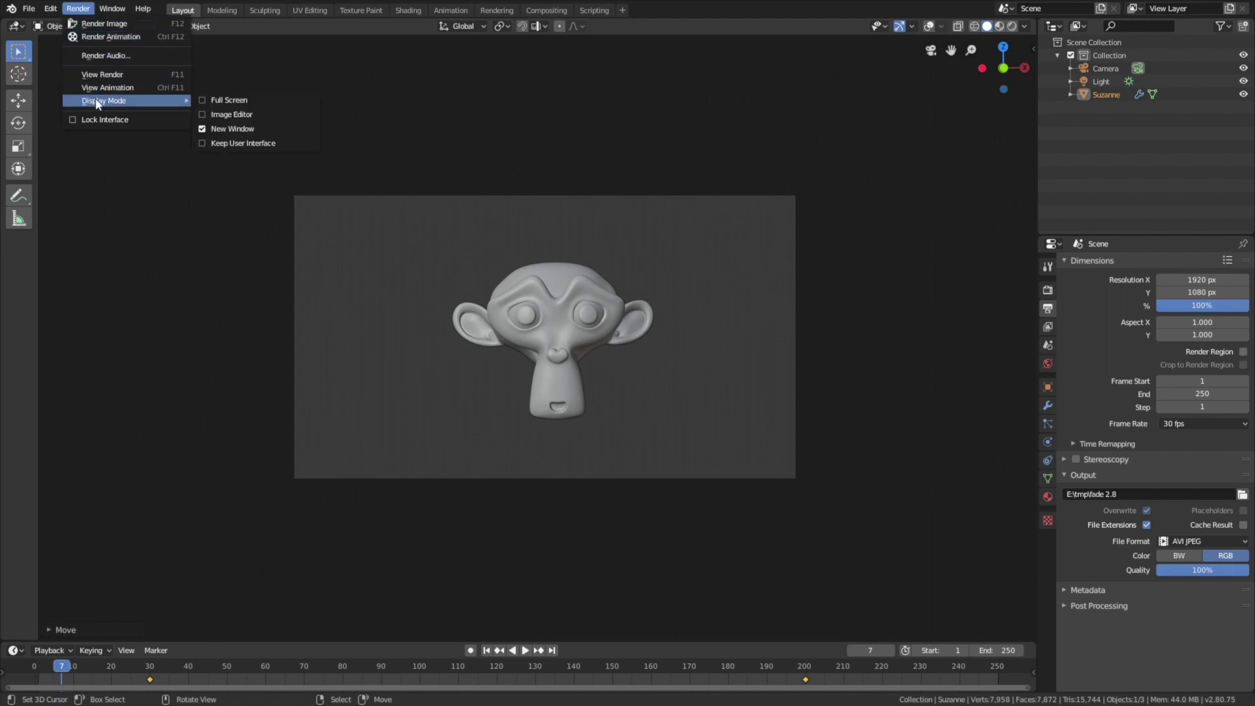
{"action": "left_click", "coordinate": [215, 118]}
{"action": "left_click", "coordinate": [78, 9]}
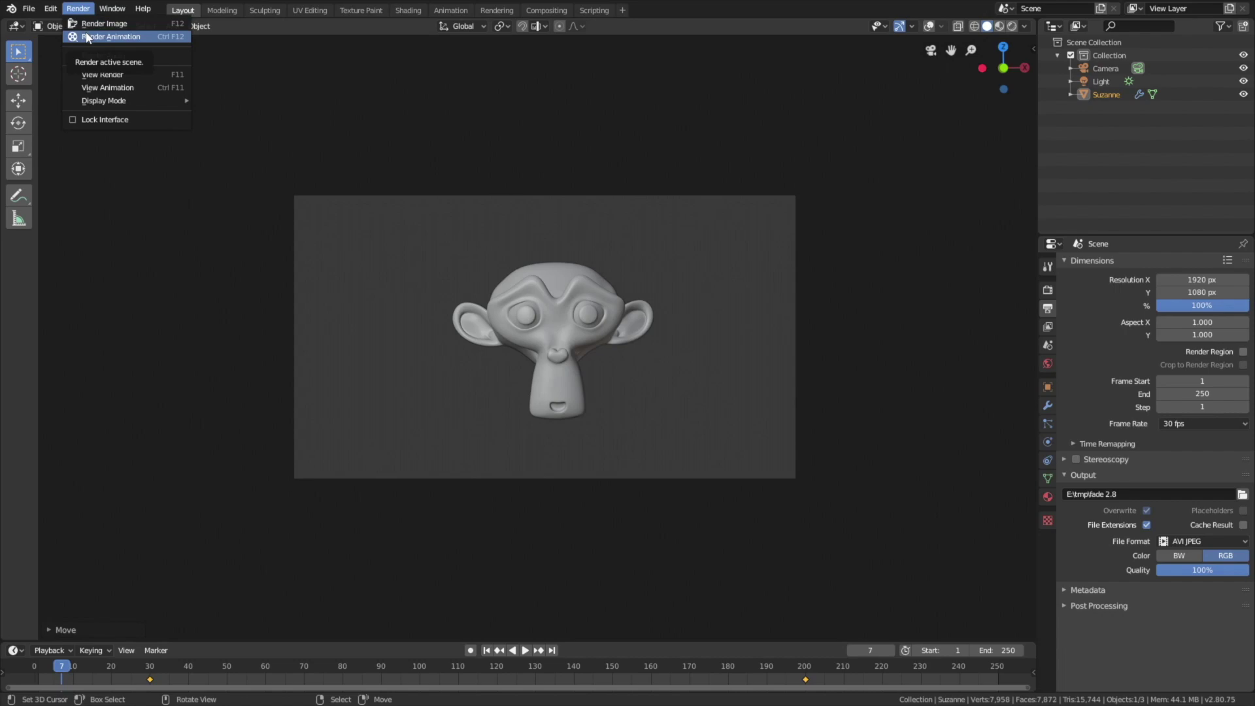
{"action": "left_click", "coordinate": [87, 37]}
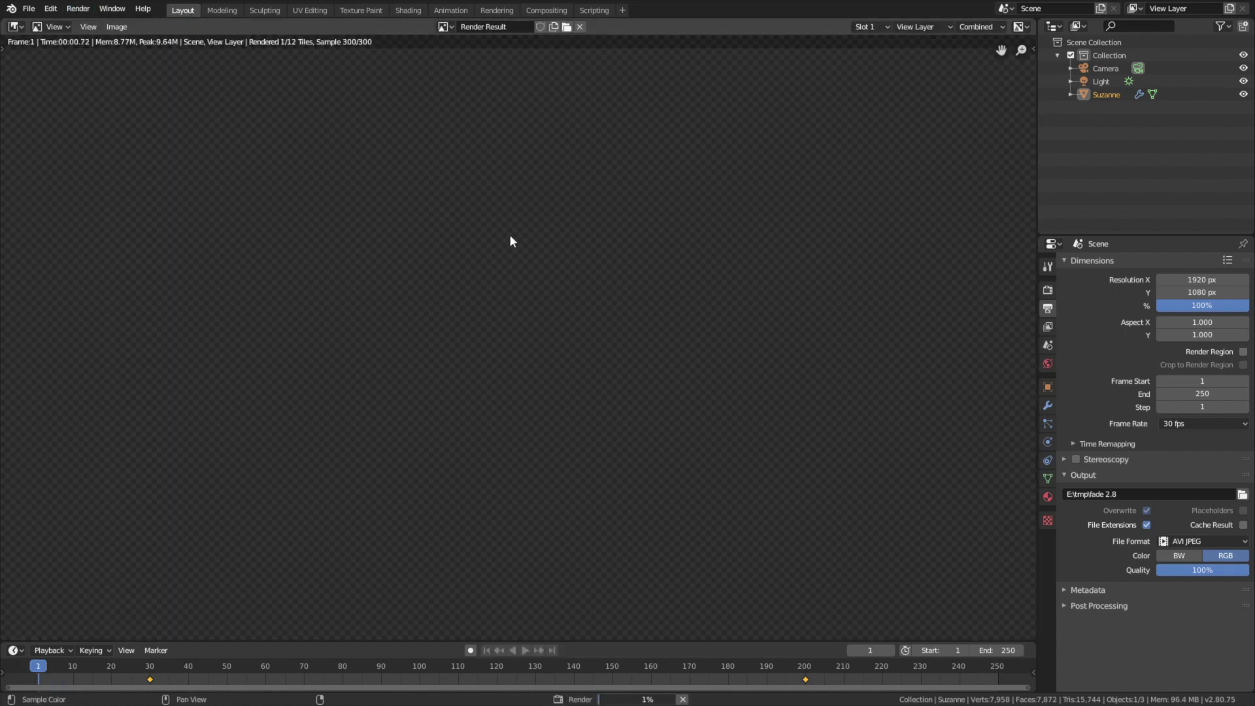